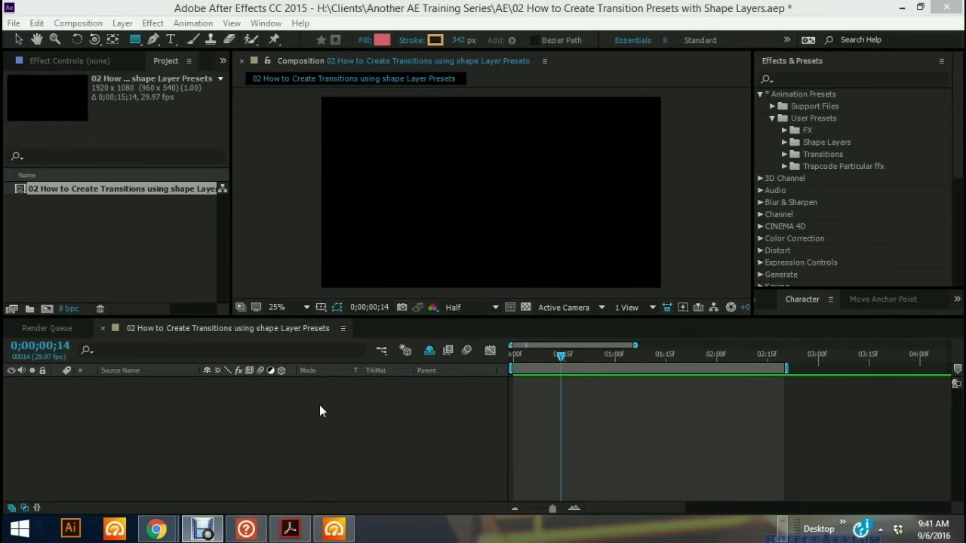
Step: Create a new shape layer containing an empty group named Color 1
{"action": "right_click", "coordinate": [376, 403]}
{"action": "mouse_move", "coordinate": [410, 269]}
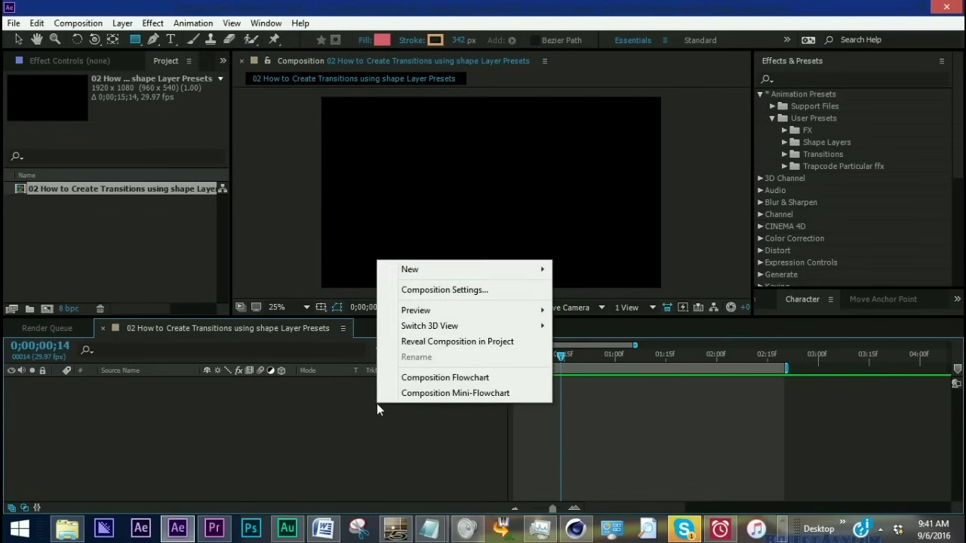
{"action": "left_click", "coordinate": [604, 370]}
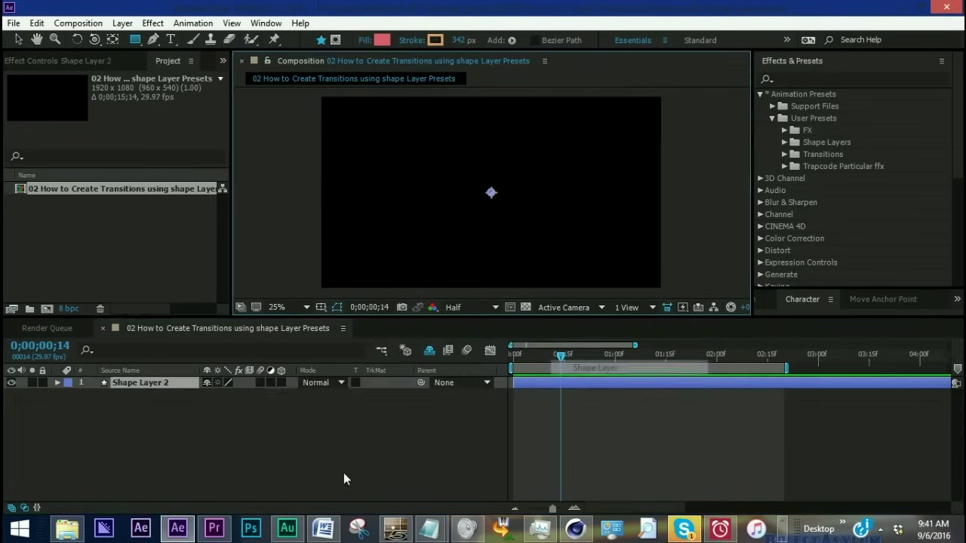
{"action": "left_click", "coordinate": [288, 395]}
{"action": "left_click", "coordinate": [332, 83]}
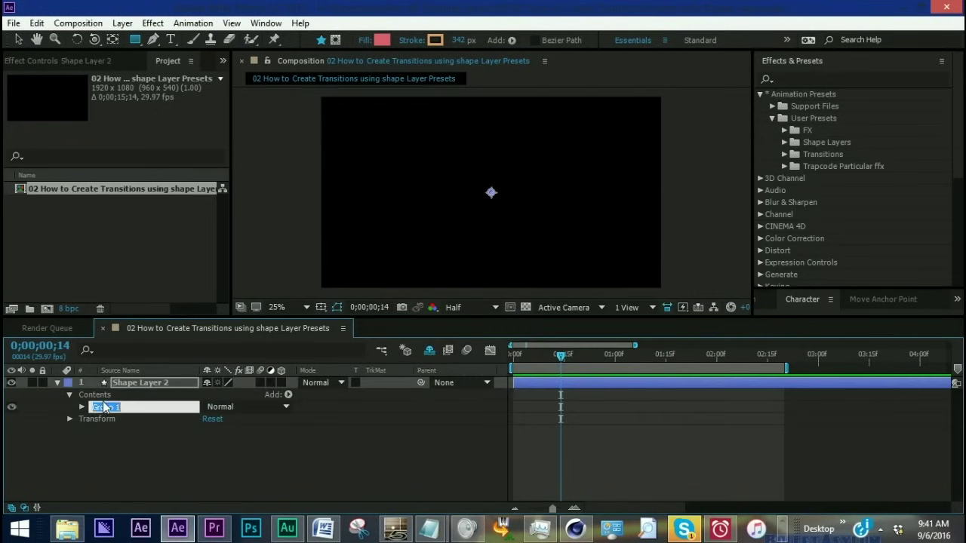
{"action": "type", "text": "Color 1"}
{"action": "left_click", "coordinate": [130, 424]}
Step: Add a rectangle path and a pink fill to the Color 1 group
{"action": "left_click", "coordinate": [103, 407]}
{"action": "left_click", "coordinate": [289, 395]}
{"action": "left_click", "coordinate": [344, 106]}
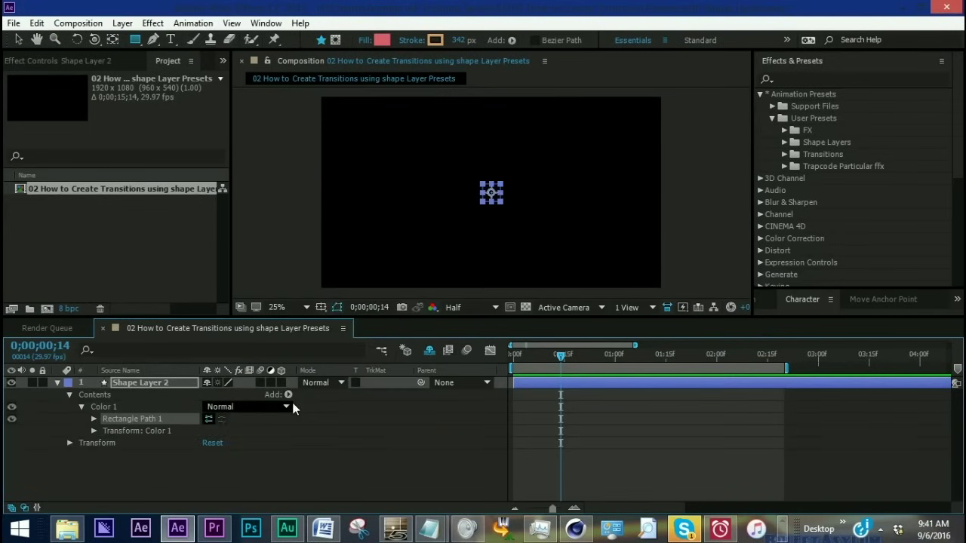
{"action": "left_click", "coordinate": [288, 394]}
{"action": "left_click", "coordinate": [325, 172]}
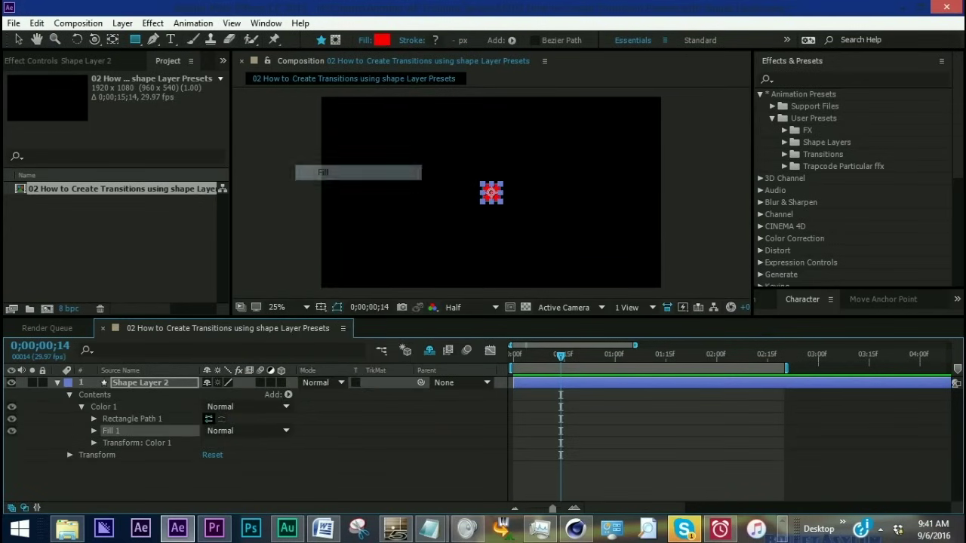
{"action": "left_click", "coordinate": [383, 40]}
{"action": "left_click", "coordinate": [101, 95]}
{"action": "key", "text": "Return"}
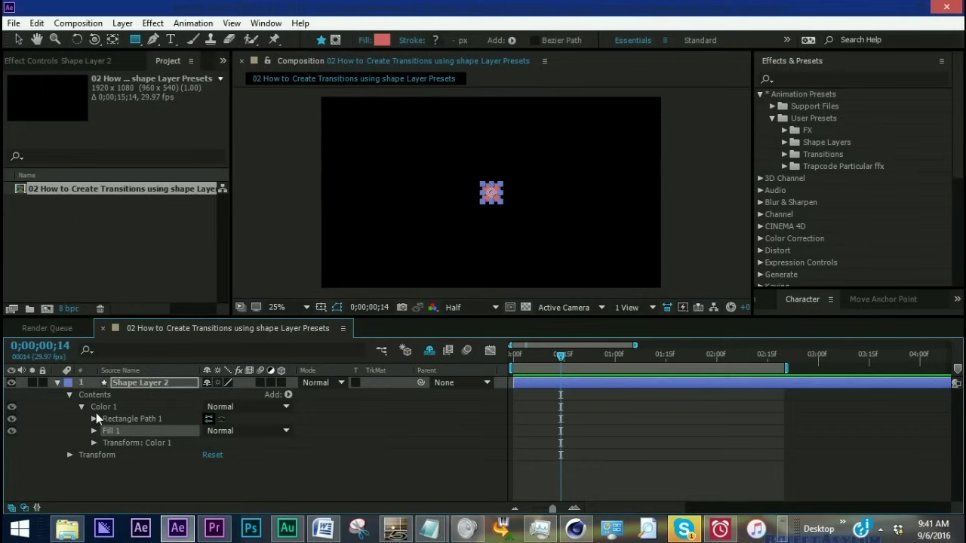
Step: Unlink the rectangle's proportions and size it 1000 by 2500
{"action": "left_click", "coordinate": [93, 419]}
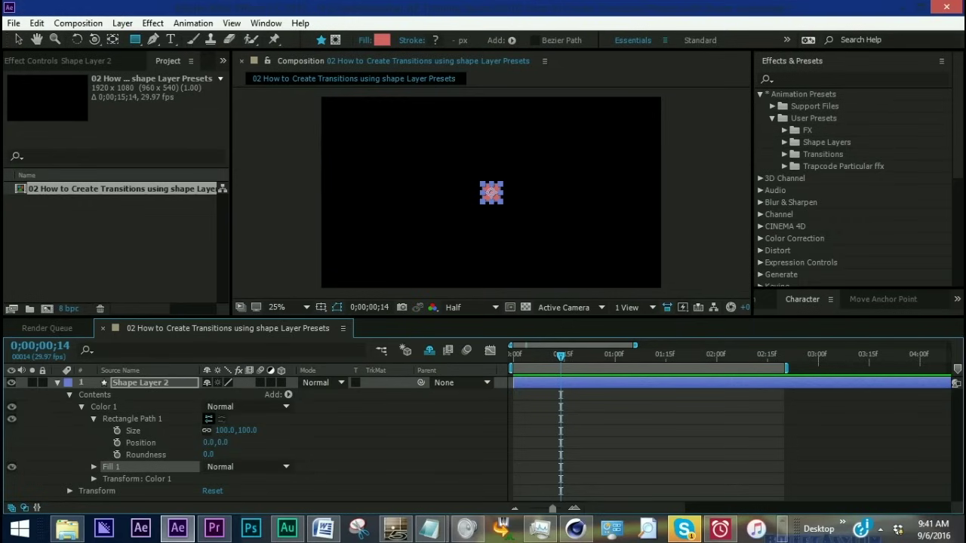
{"action": "left_click_drag", "start_coordinate": [226, 431], "coordinate": [266, 427]}
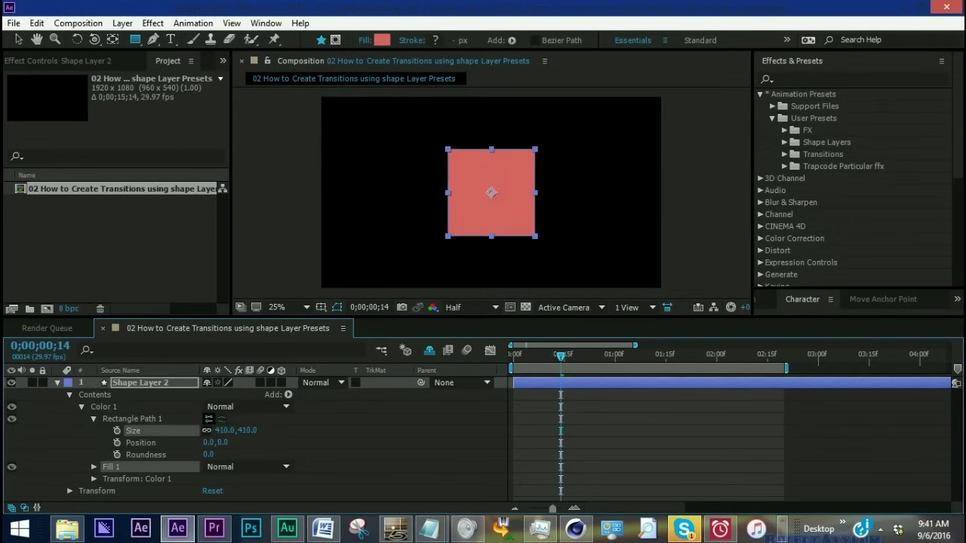
{"action": "left_click", "coordinate": [207, 430]}
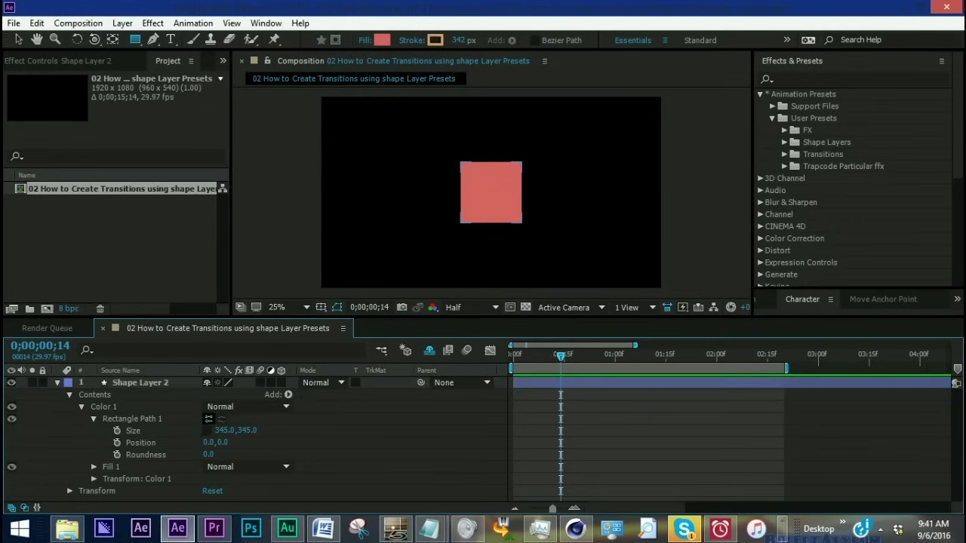
{"action": "mouse_move", "coordinate": [220, 430]}
{"action": "left_mouse_down"}
{"action": "mouse_move", "coordinate": [271, 430]}
{"action": "mouse_move", "coordinate": [260, 428]}
{"action": "left_mouse_up"}
{"action": "left_click", "coordinate": [224, 430]}
{"action": "type", "text": "479"}
{"action": "key", "text": "Return"}
{"action": "left_click", "coordinate": [225, 431]}
{"action": "type", "text": "1000"}
{"action": "key", "text": "Return"}
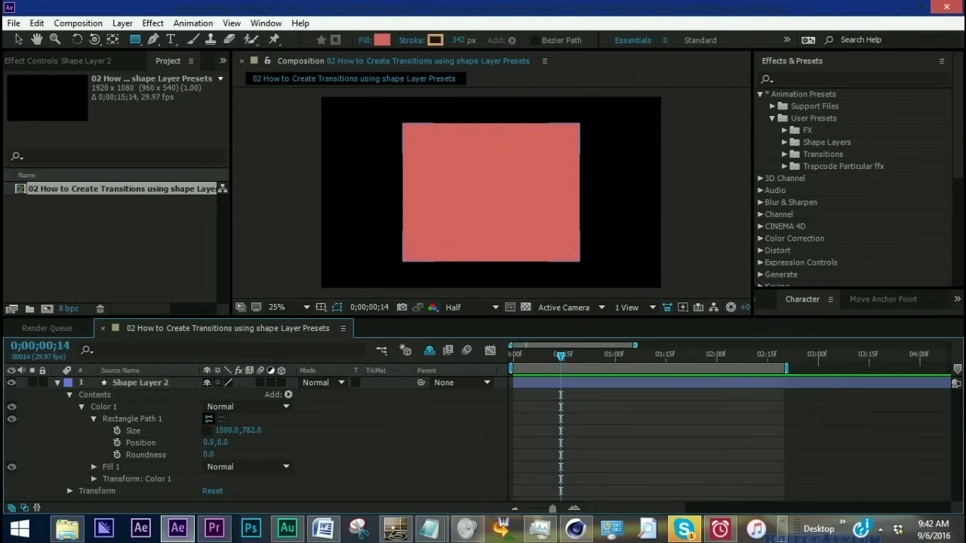
{"action": "left_click", "coordinate": [250, 430]}
{"action": "type", "text": "2500"}
{"action": "key", "text": "Return"}
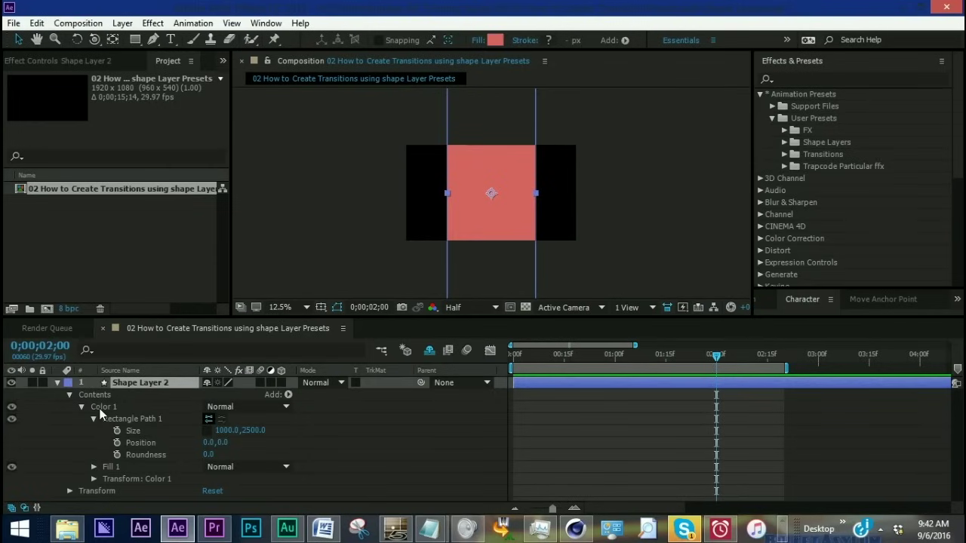
Step: Keyframe the rectangle path Position at two seconds, moved off the left edge to -1517, 0
{"action": "left_click", "coordinate": [80, 490]}
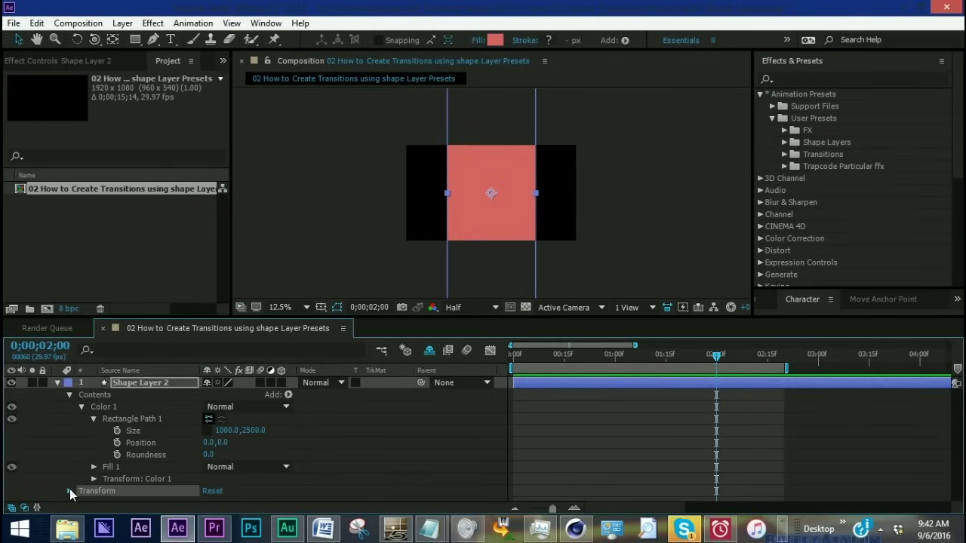
{"action": "left_click", "coordinate": [70, 491]}
{"action": "scroll", "coordinate": [91, 453], "scroll_direction": "up", "scroll_amount": 3}
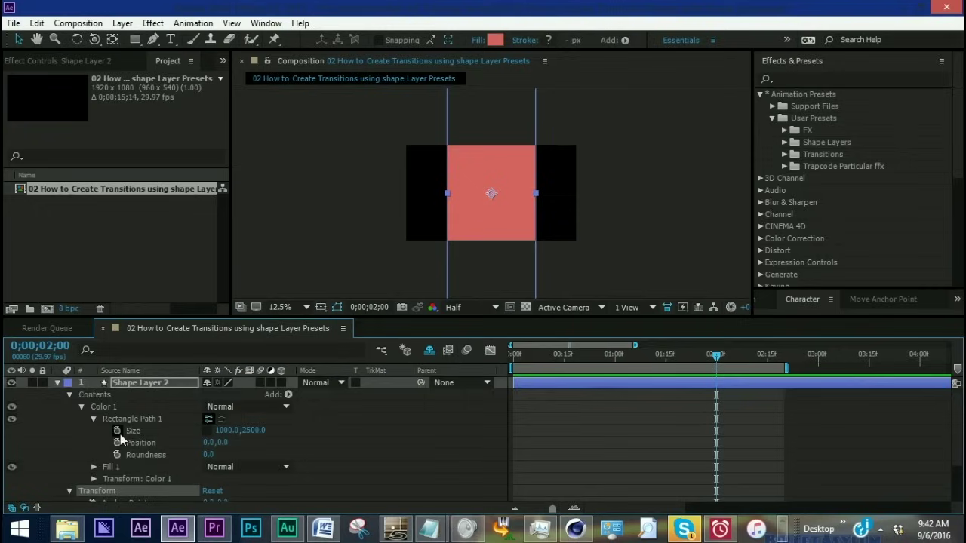
{"action": "left_click", "coordinate": [70, 491]}
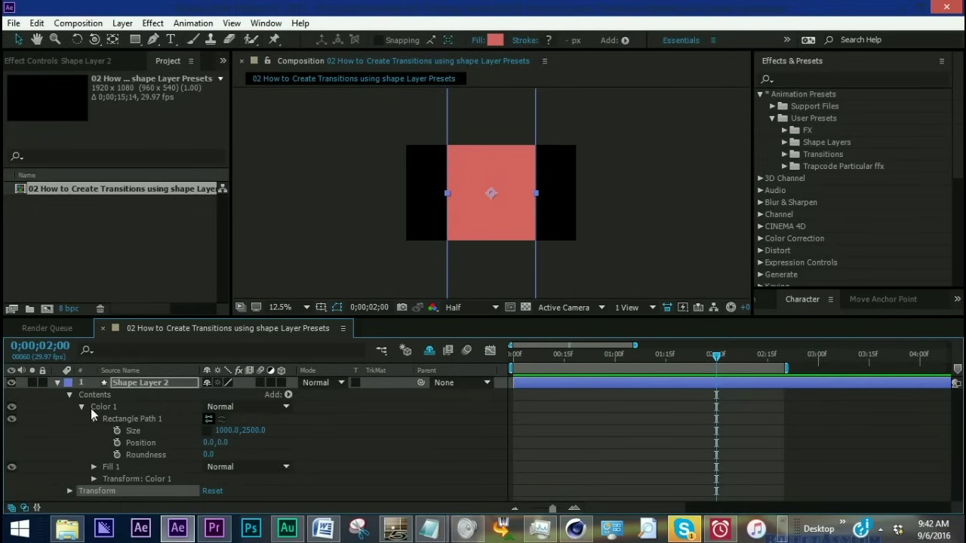
{"action": "left_click", "coordinate": [113, 407]}
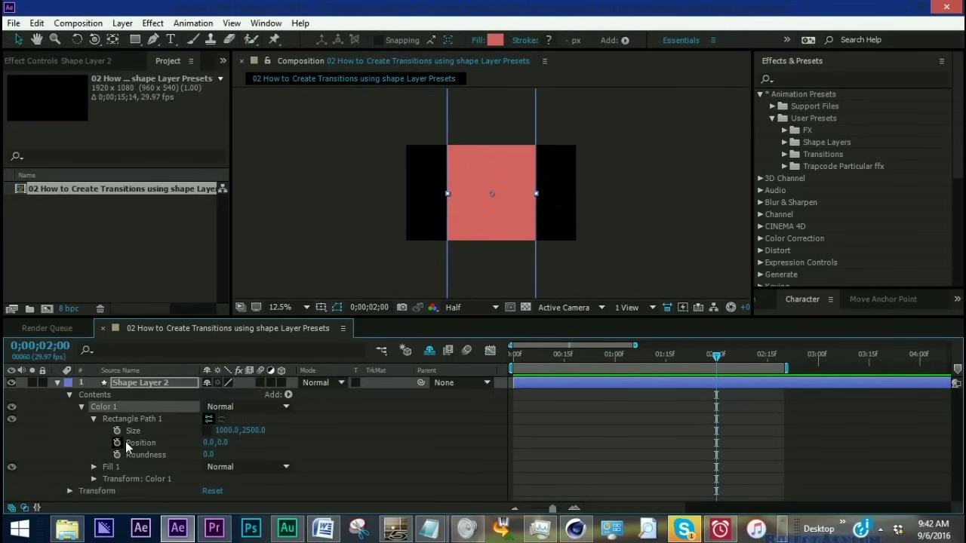
{"action": "left_click", "coordinate": [117, 443]}
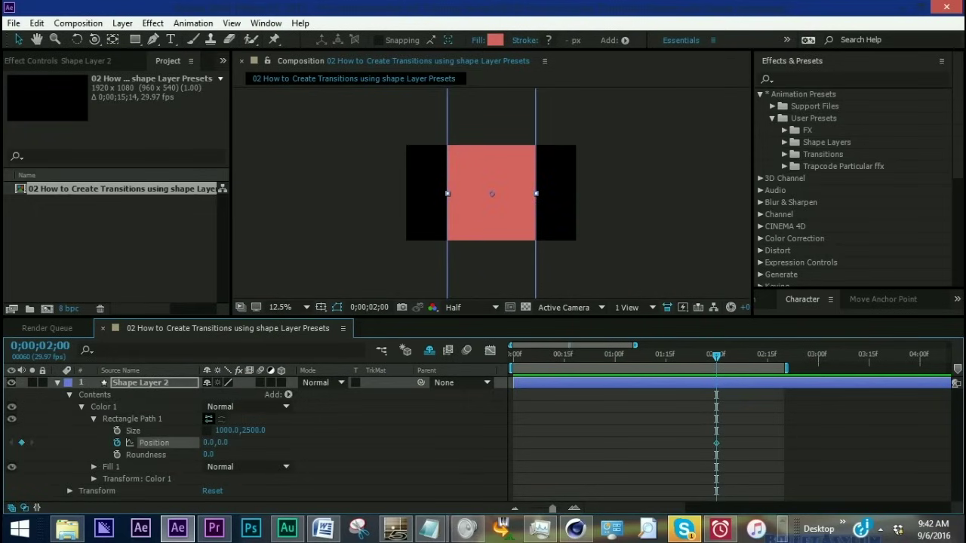
{"action": "left_click_drag", "start_coordinate": [215, 442], "coordinate": [151, 442]}
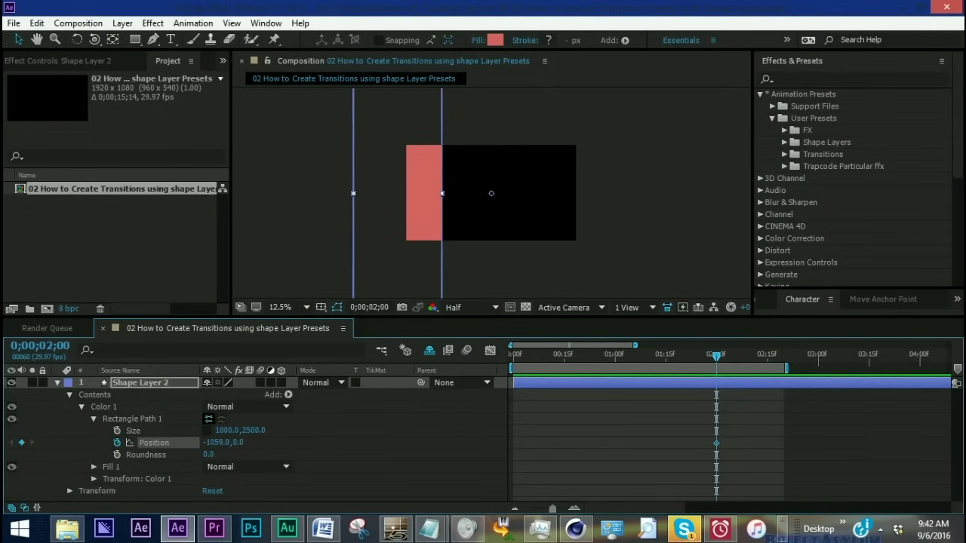
{"action": "left_click_drag", "start_coordinate": [218, 442], "coordinate": [150, 442]}
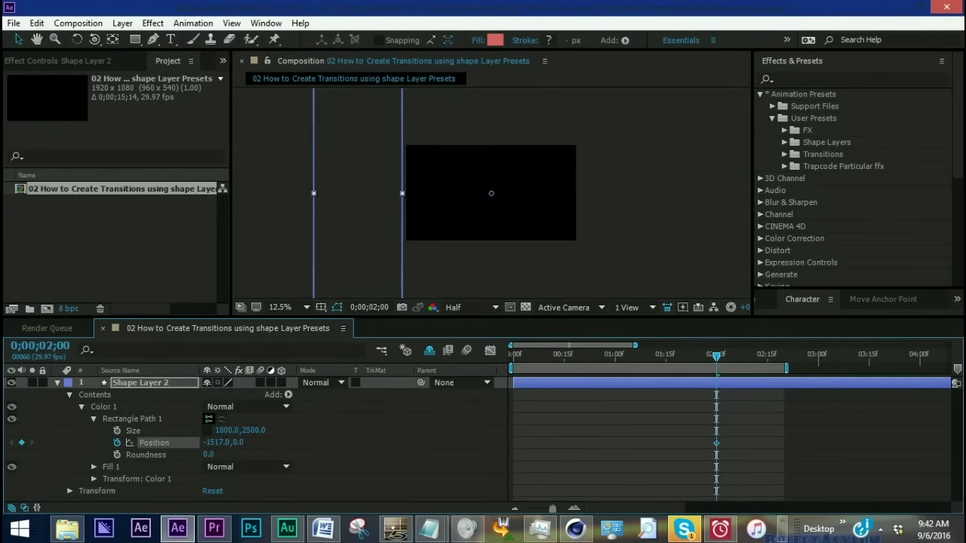
Step: Apply Keyframe Assistant easing to the position keyframe and return to the layer start
{"action": "right_click", "coordinate": [716, 445]}
{"action": "mouse_move", "coordinate": [776, 431]}
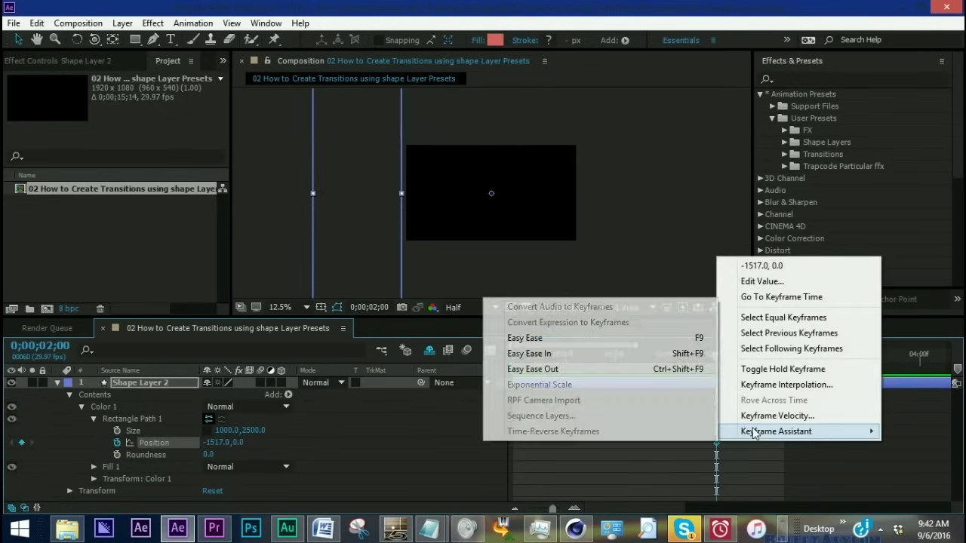
{"action": "left_click", "coordinate": [550, 369]}
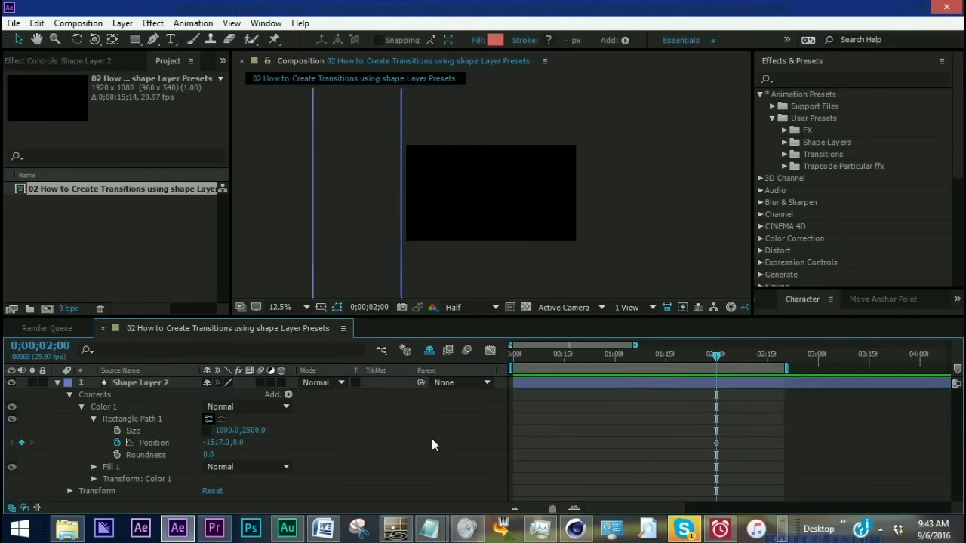
{"action": "left_click", "coordinate": [717, 443]}
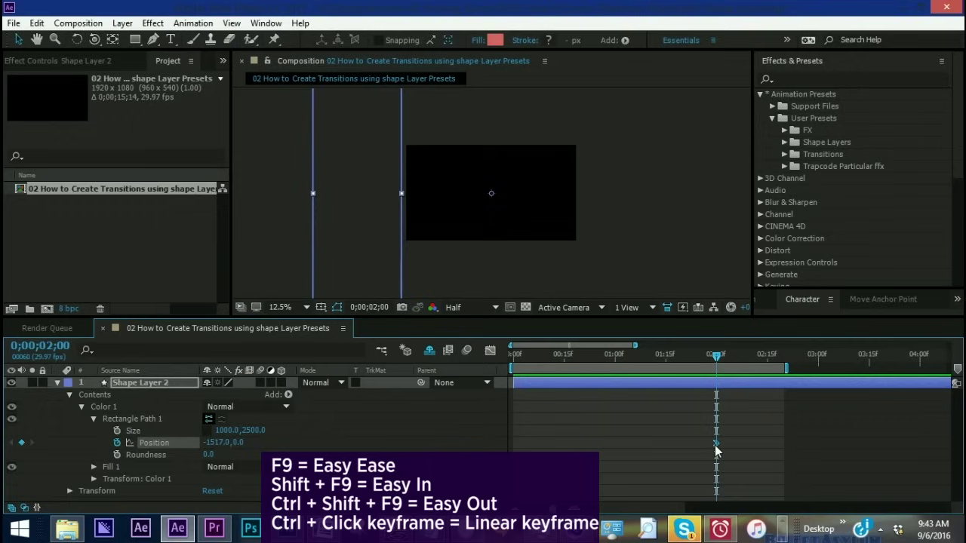
{"action": "left_click", "coordinate": [160, 382]}
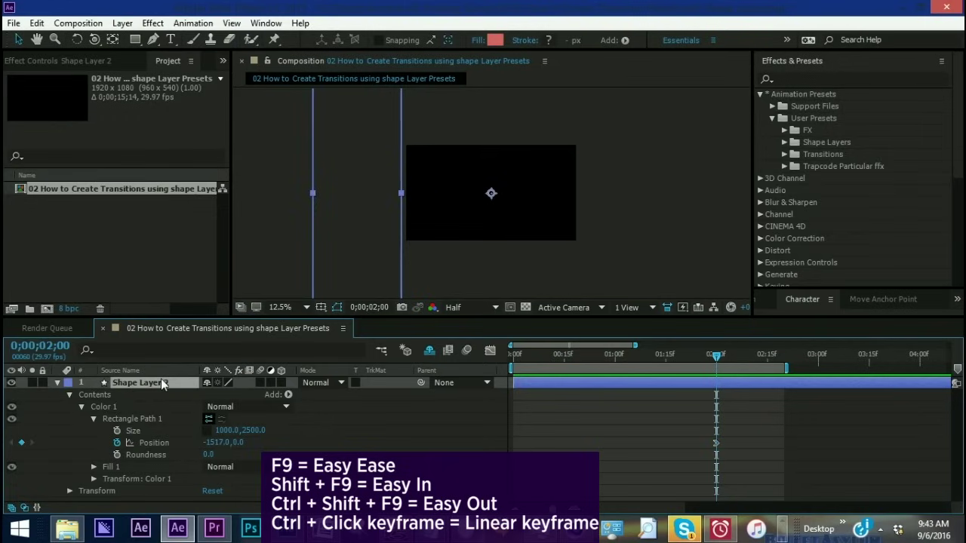
{"action": "key", "text": "i"}
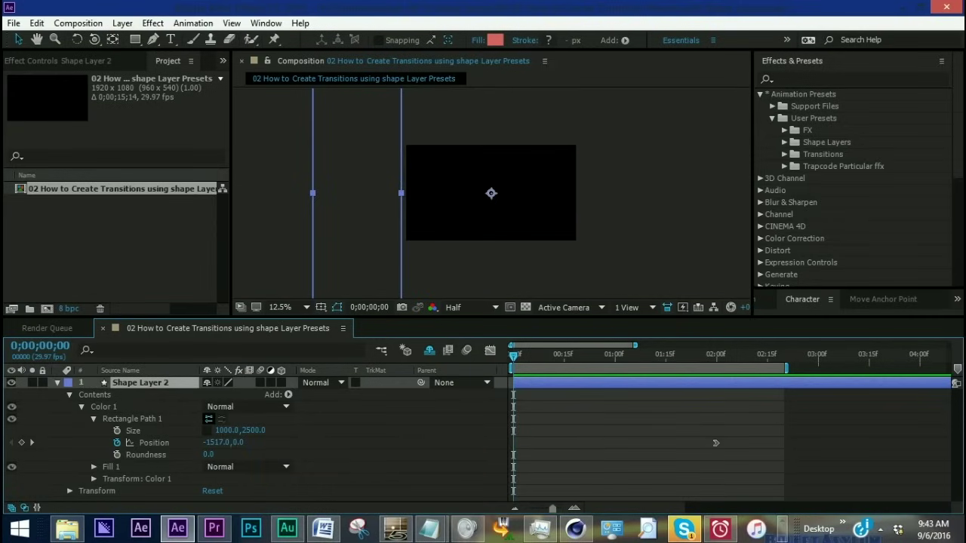
Step: Start the bar off the right edge, then shape its speed curve into a fast burst that eases into two seconds
{"action": "left_click_drag", "start_coordinate": [215, 442], "coordinate": [518, 444]}
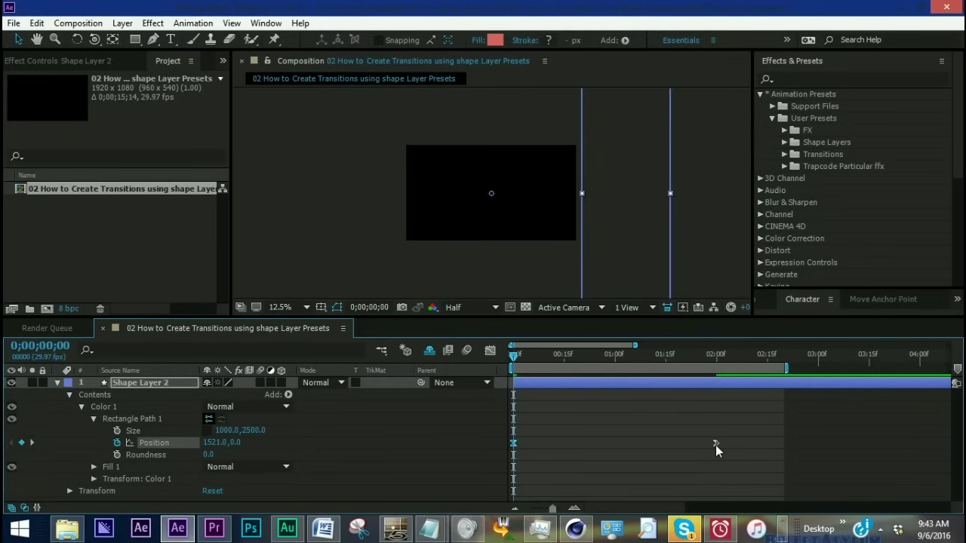
{"action": "key", "text": "k"}
{"action": "key", "text": "shift+F3"}
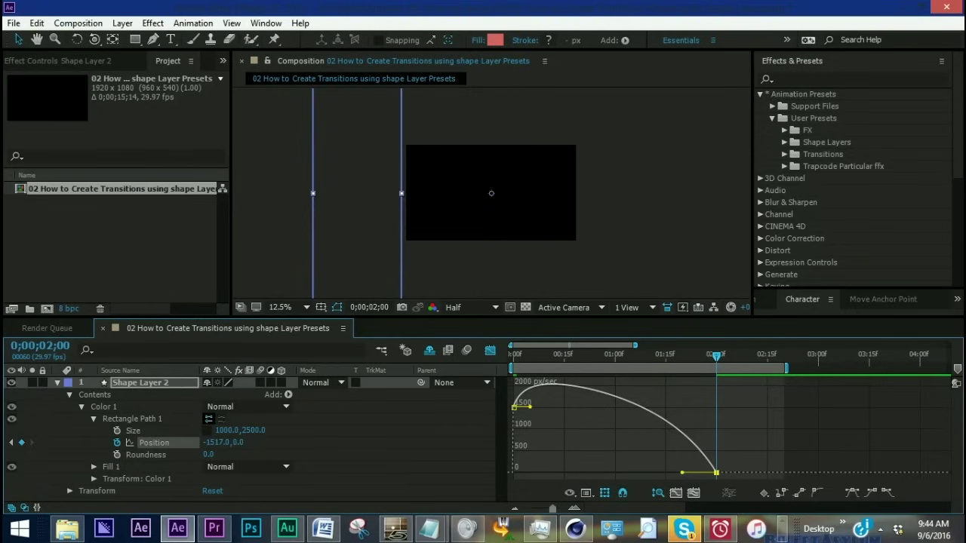
{"action": "left_click_drag", "start_coordinate": [682, 473], "coordinate": [615, 473]}
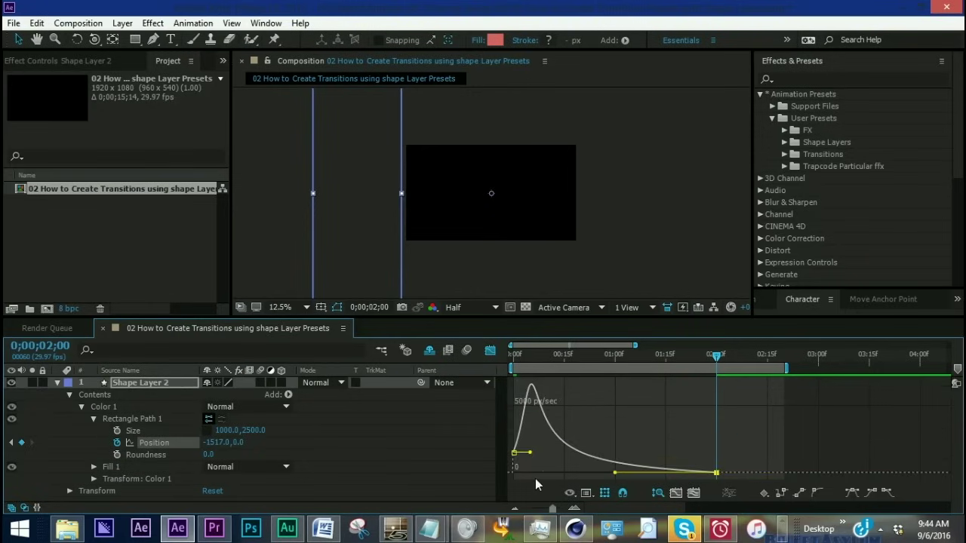
{"action": "left_click_drag", "start_coordinate": [530, 453], "coordinate": [515, 461]}
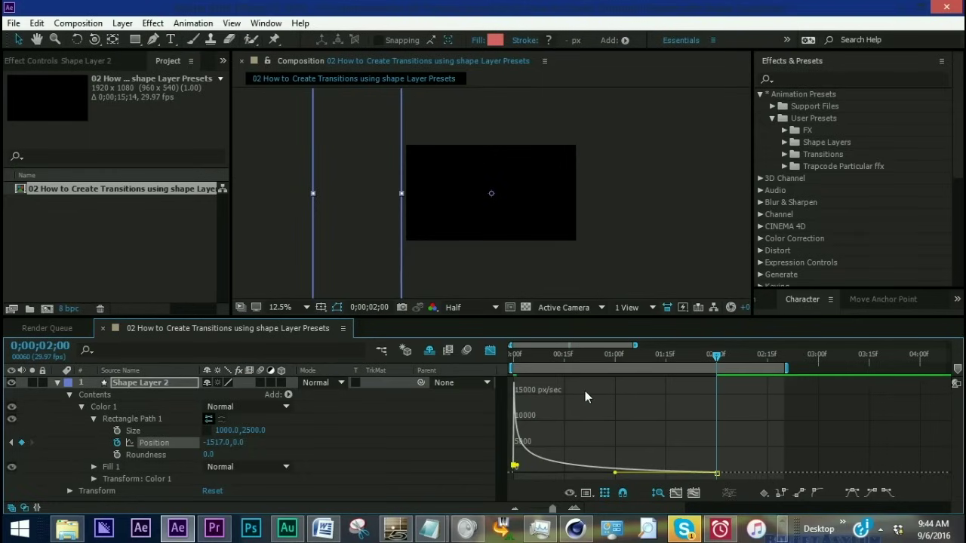
{"action": "left_click", "coordinate": [489, 350]}
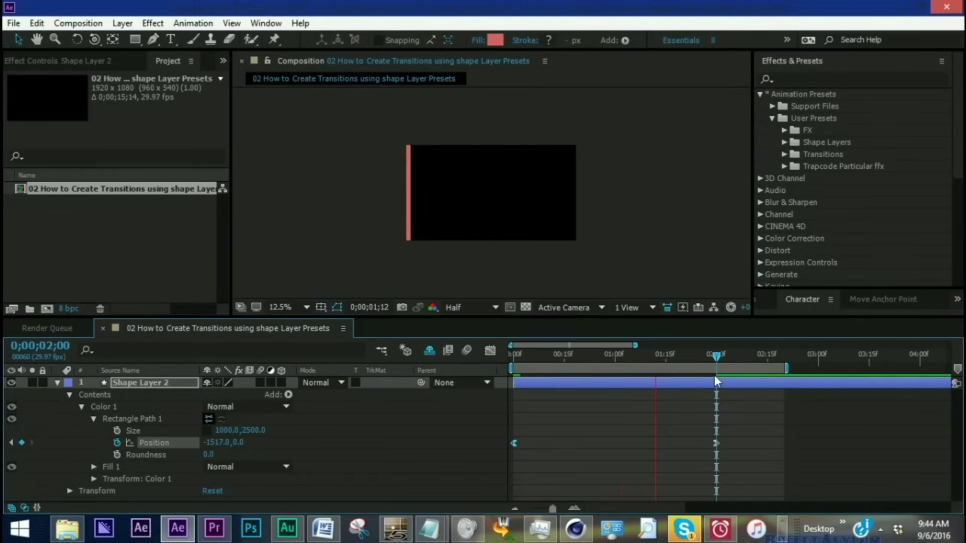
Step: Duplicate Color 1 into Color 2 and change its fill to cyan
{"action": "left_click", "coordinate": [82, 407]}
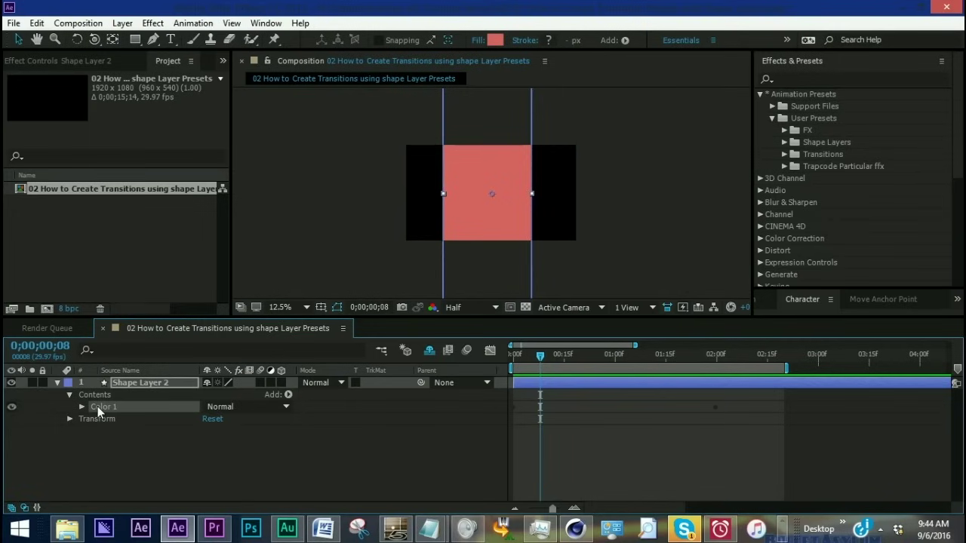
{"action": "key", "text": "ctrl+d"}
{"action": "left_click", "coordinate": [490, 40]}
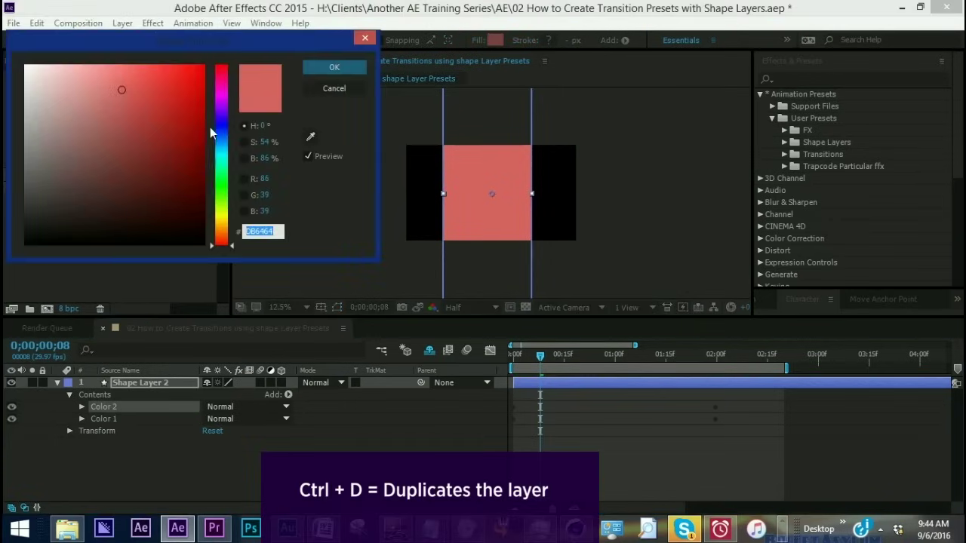
{"action": "left_click_drag", "start_coordinate": [215, 132], "coordinate": [224, 167]}
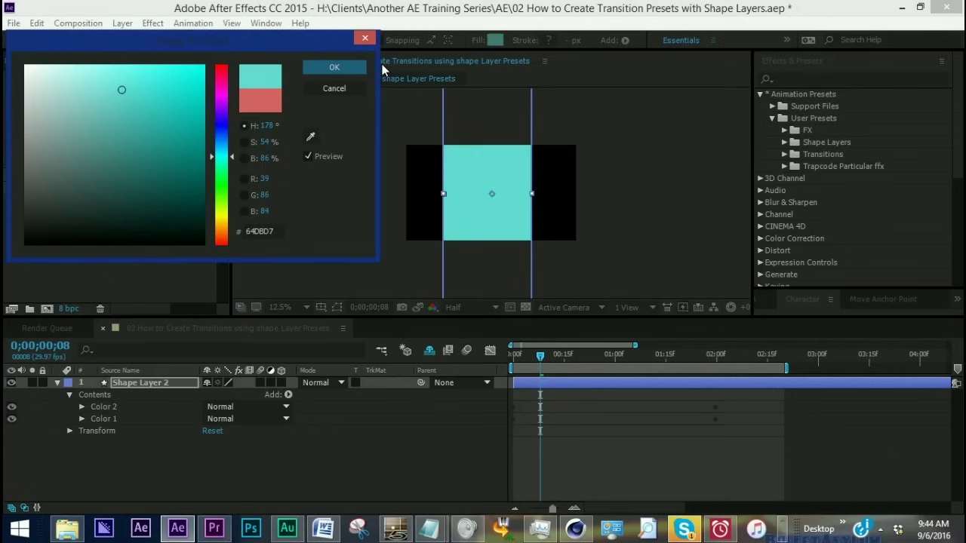
{"action": "left_click", "coordinate": [334, 67]}
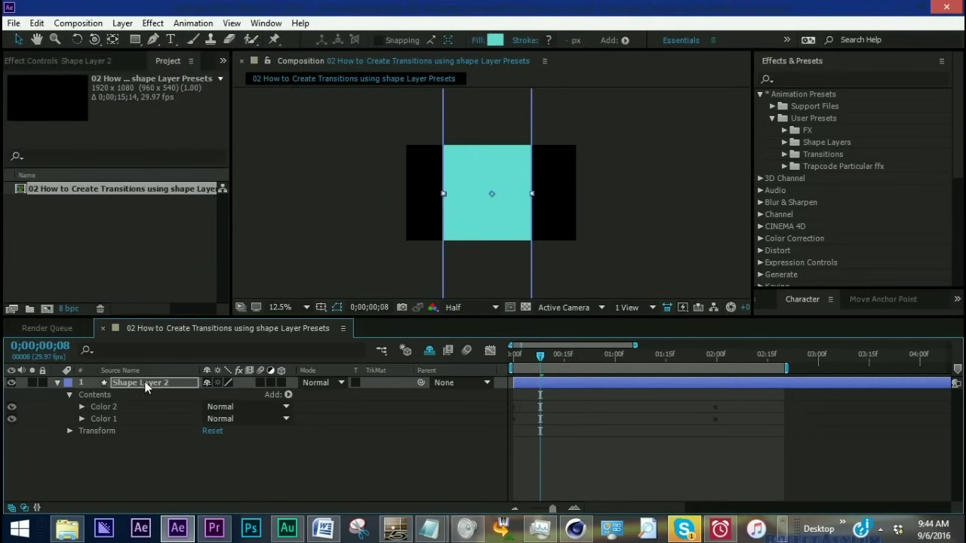
Step: Shift Color 2's Position keyframes so its wipe starts at frame 3
{"action": "left_click", "coordinate": [146, 383]}
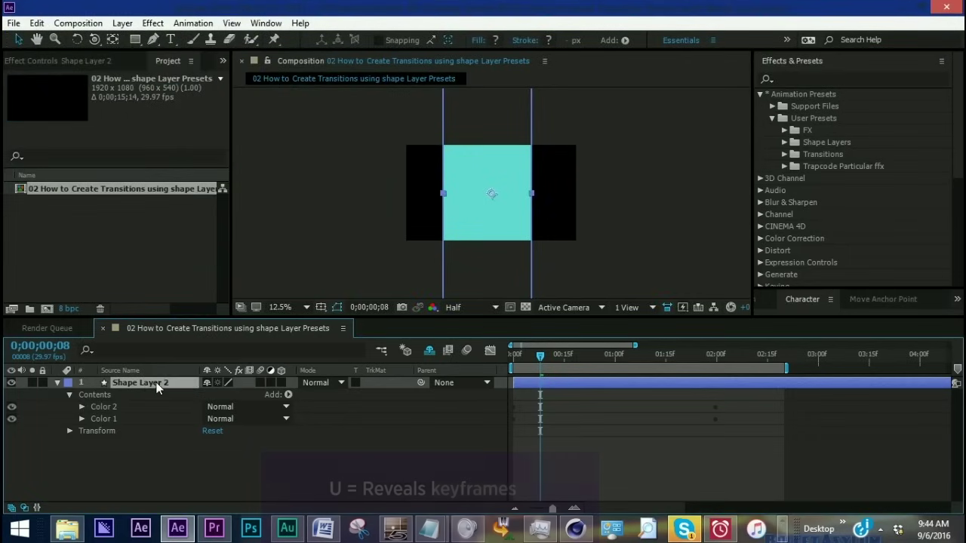
{"action": "key", "text": "u"}
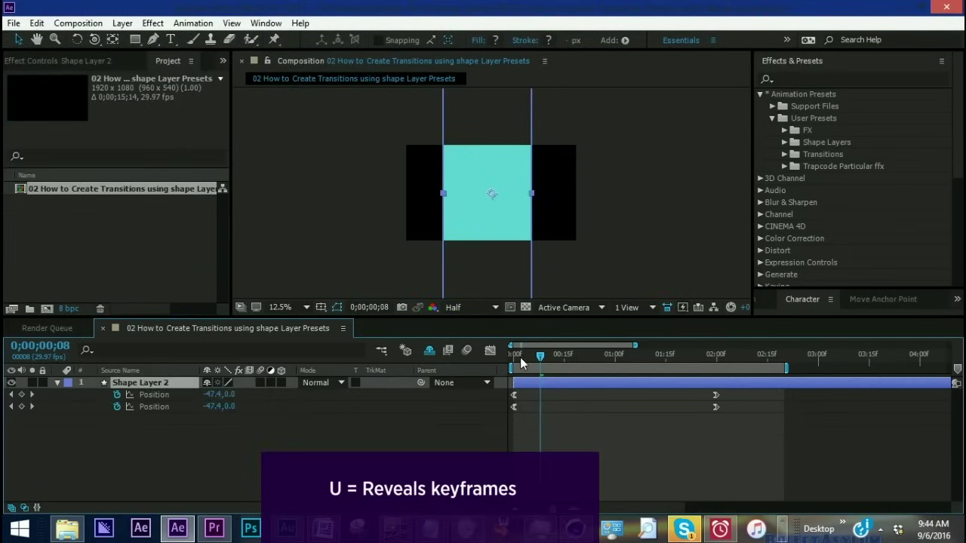
{"action": "left_click", "coordinate": [514, 355]}
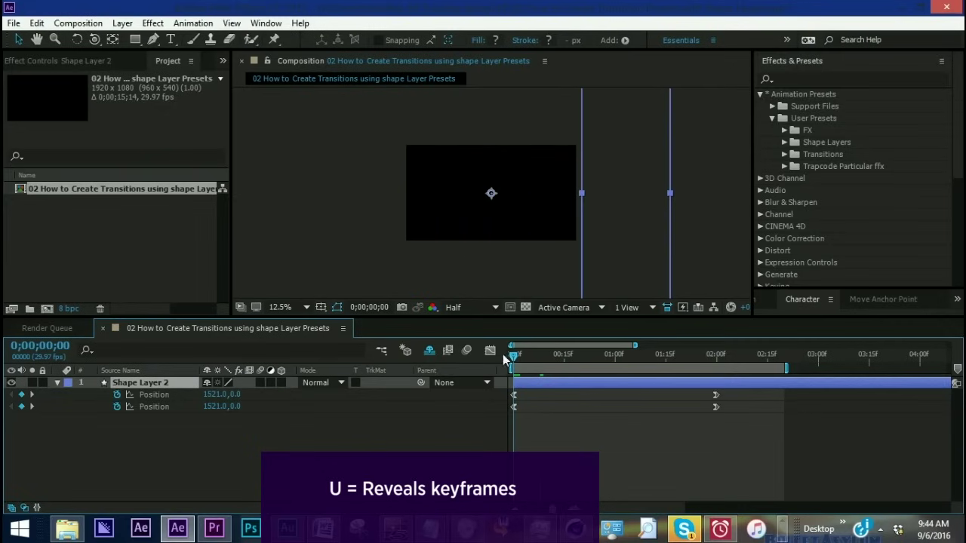
{"action": "left_click", "coordinate": [153, 397]}
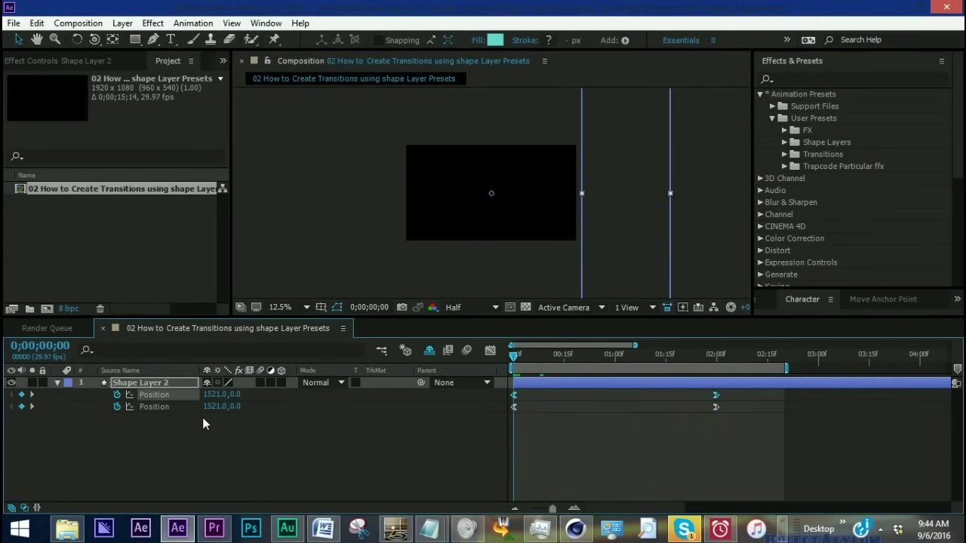
{"action": "left_click_drag", "start_coordinate": [721, 394], "coordinate": [773, 395]}
{"action": "key", "text": "ctrl+z"}
{"action": "key", "text": "Page_Down"}
{"action": "key", "text": "Page_Down"}
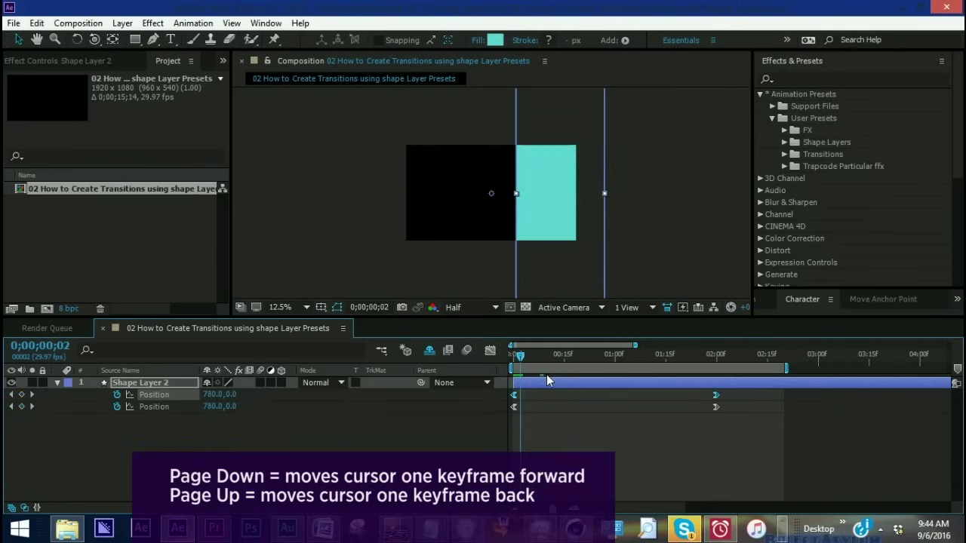
{"action": "key", "text": "Page_Down"}
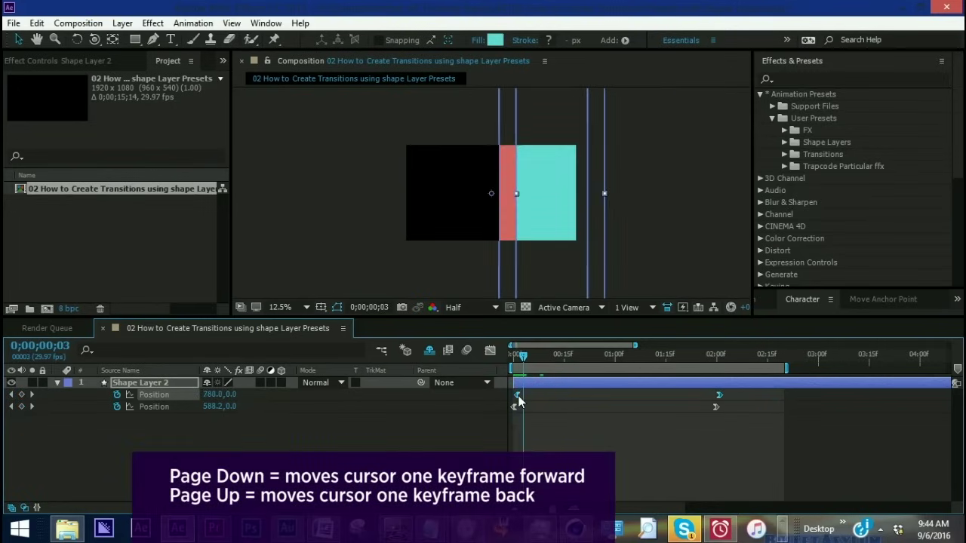
{"action": "left_click_drag", "start_coordinate": [514, 394], "coordinate": [522, 396]}
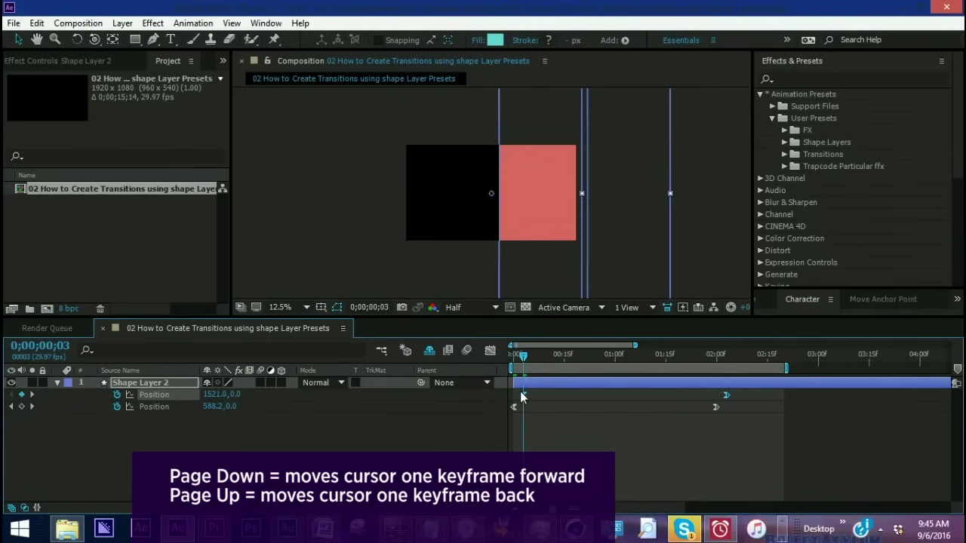
{"action": "key", "text": "Page_Up"}
{"action": "key", "text": "Page_Down"}
{"action": "left_click", "coordinate": [560, 354]}
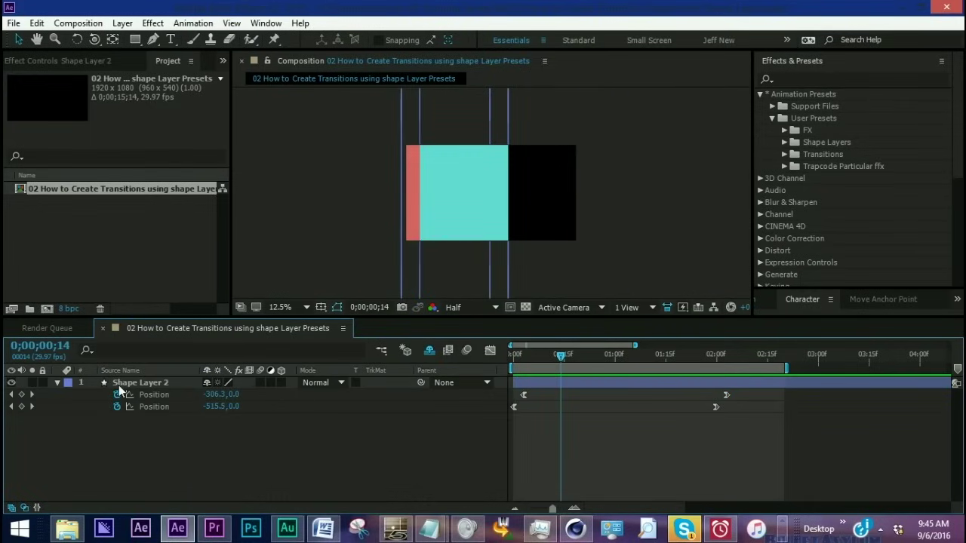
Step: Duplicate Color 2 into Color 3 and delay its Position keyframes a few frames
{"action": "left_click", "coordinate": [57, 382]}
{"action": "left_click", "coordinate": [103, 406]}
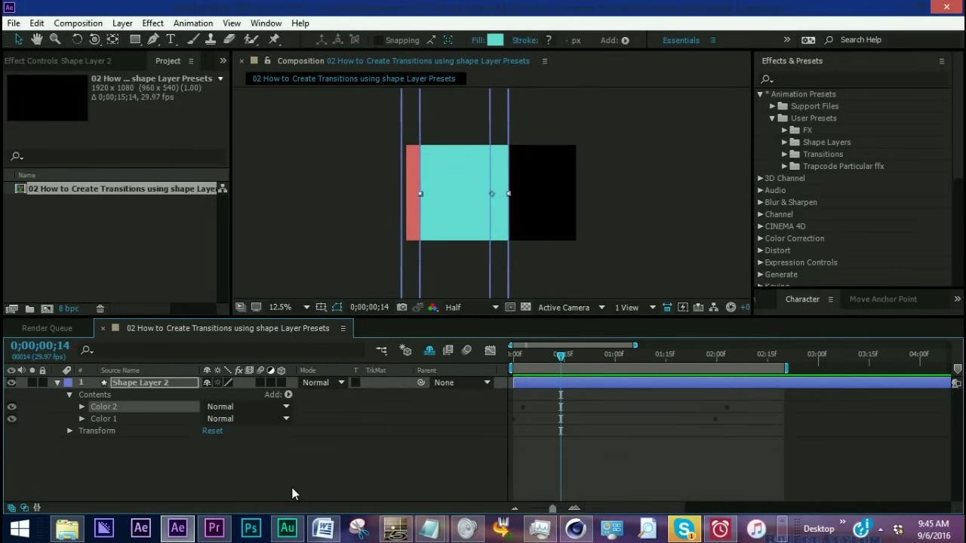
{"action": "key", "text": "ctrl+d"}
{"action": "left_click", "coordinate": [168, 381]}
{"action": "key", "text": "u"}
{"action": "left_click_drag", "start_coordinate": [527, 354], "coordinate": [534, 358]}
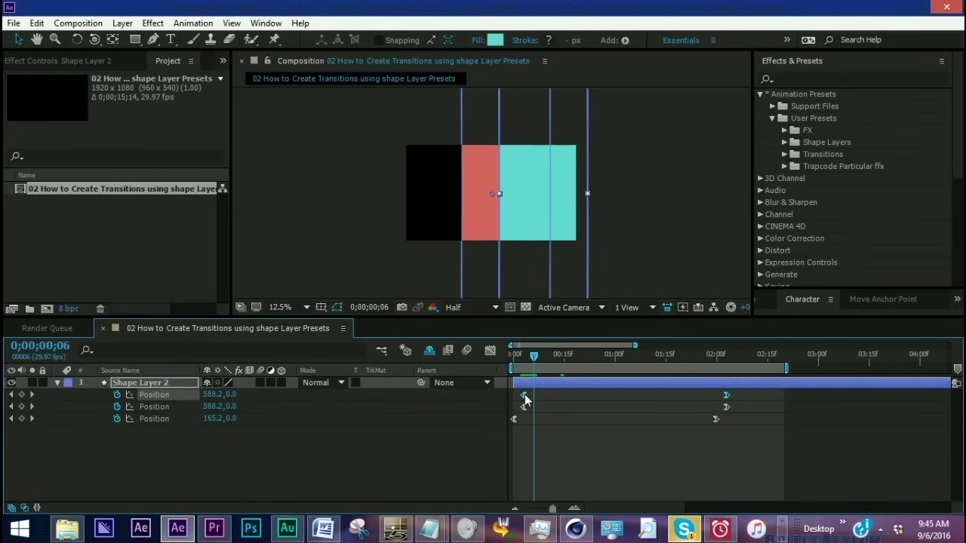
{"action": "left_click_drag", "start_coordinate": [524, 396], "coordinate": [534, 402]}
{"action": "left_click_drag", "start_coordinate": [566, 357], "coordinate": [557, 356]}
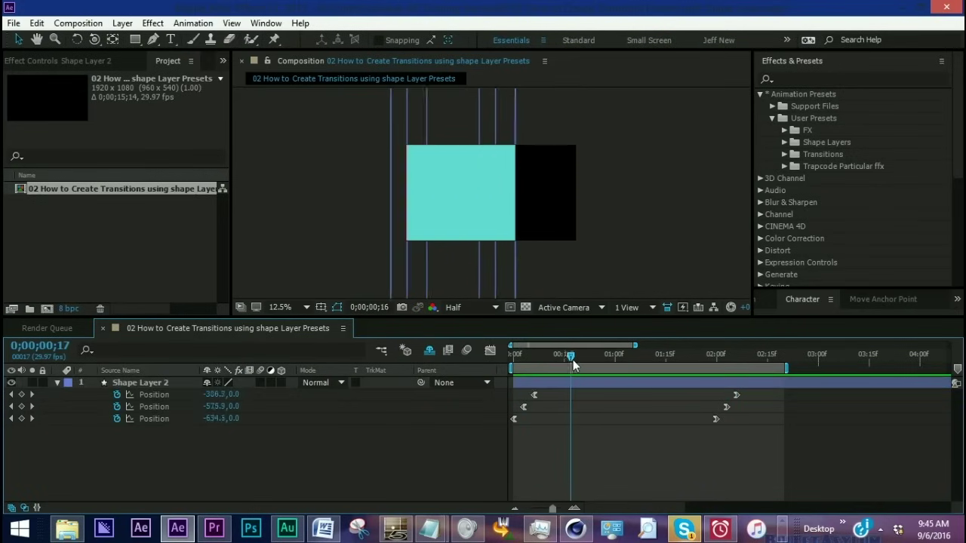
Step: Give Color 3 a yellow-orange fill and preview the three-bar wipe
{"action": "left_click", "coordinate": [495, 40]}
{"action": "left_click_drag", "start_coordinate": [224, 216], "coordinate": [224, 230]}
{"action": "left_click", "coordinate": [334, 68]}
{"action": "key", "text": "space"}
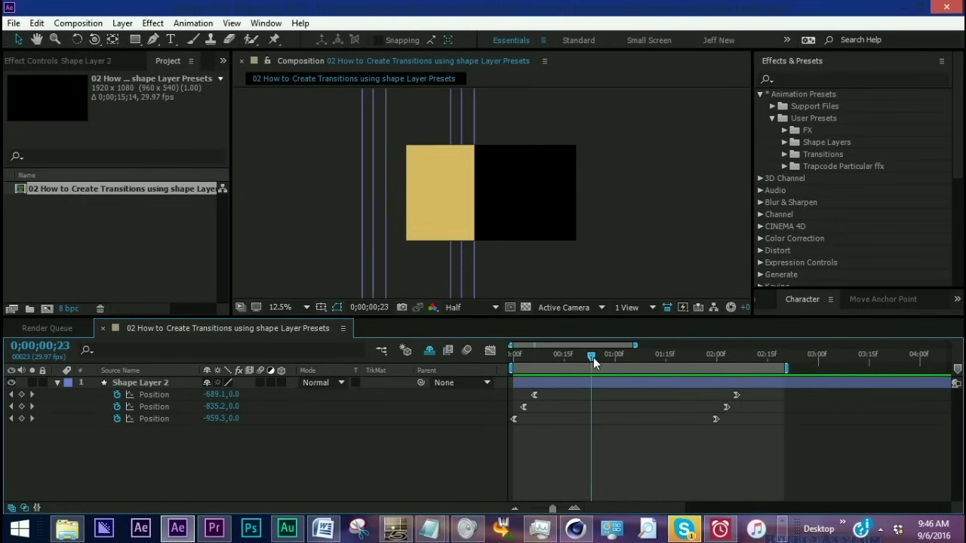
Step: Collapse the groups, select Color 3, Color 2 and Color 1 together, and bring up the Animation menu
{"action": "left_click", "coordinate": [56, 383]}
{"action": "left_click", "coordinate": [121, 383]}
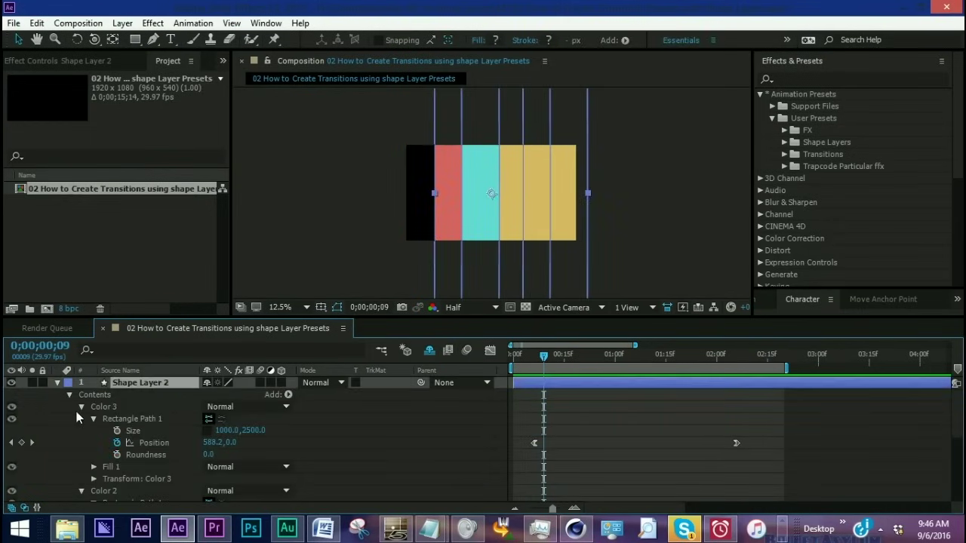
{"action": "left_click", "coordinate": [82, 407]}
{"action": "left_click", "coordinate": [80, 419]}
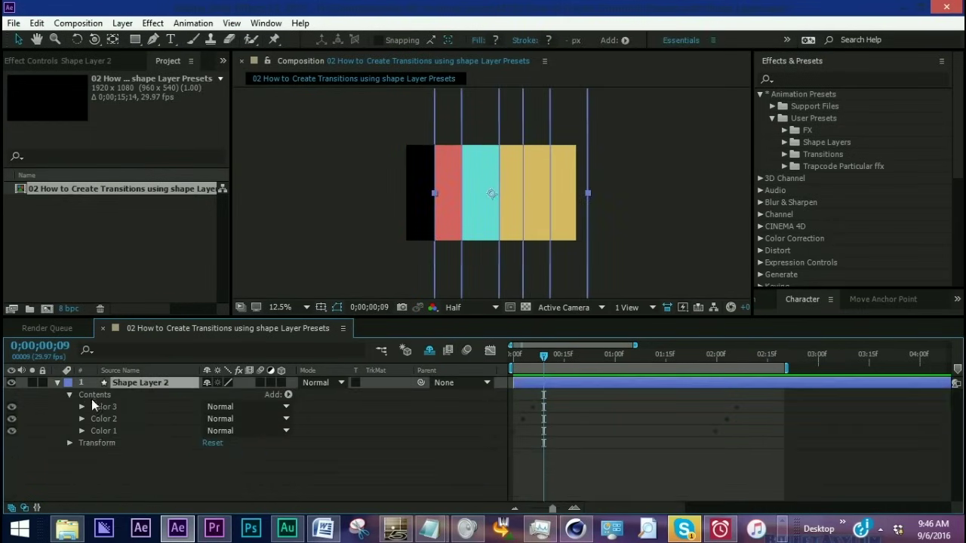
{"action": "left_click", "coordinate": [70, 443]}
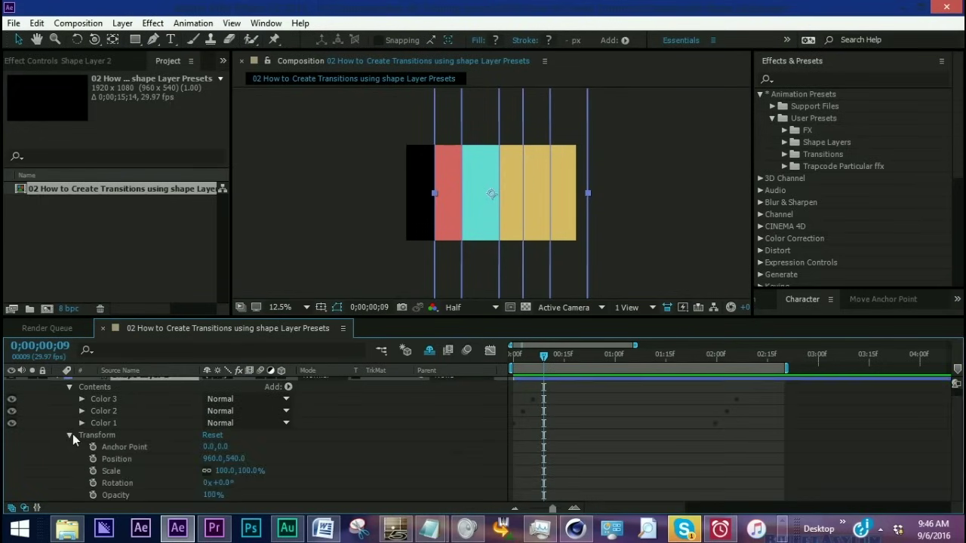
{"action": "left_click", "coordinate": [69, 435]}
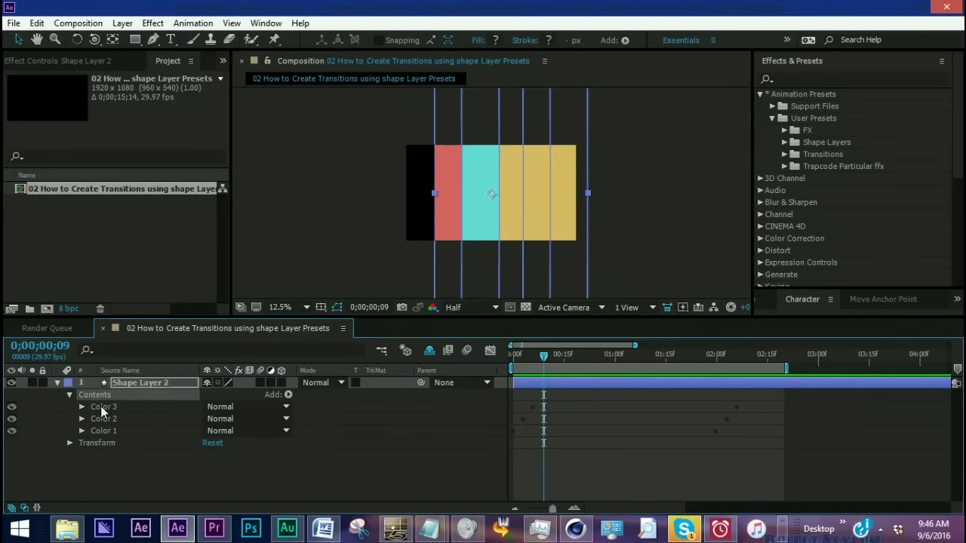
{"action": "left_click", "coordinate": [101, 408]}
{"action": "left_click", "coordinate": [103, 430], "text": "ctrl"}
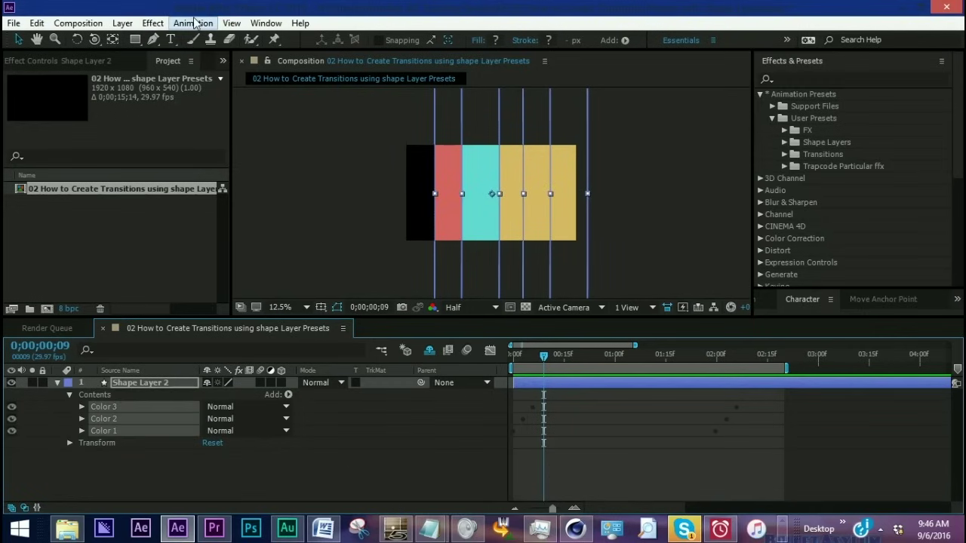
{"action": "left_click", "coordinate": [194, 23]}
Step: Save the selected groups as animation preset 'Rectangle Transition 1' in the Transitions folder
{"action": "left_click", "coordinate": [237, 42]}
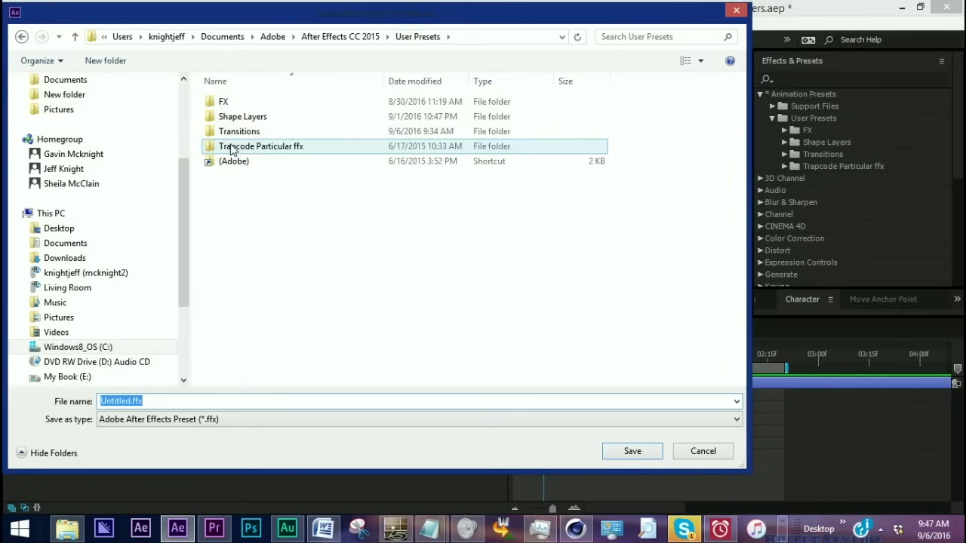
{"action": "key", "text": "BackSpace"}
{"action": "double_click", "coordinate": [240, 133]}
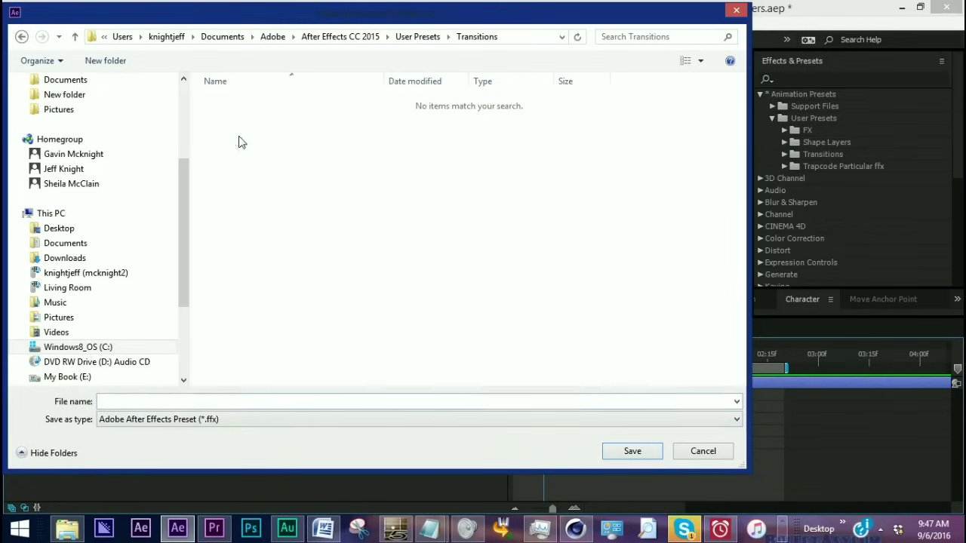
{"action": "left_click", "coordinate": [127, 400]}
{"action": "type", "text": "Rectangle Transition 1"}
Step: Finish saving the preset, delete the old shape layer, and add a fresh shape layer
{"action": "key", "text": "Return"}
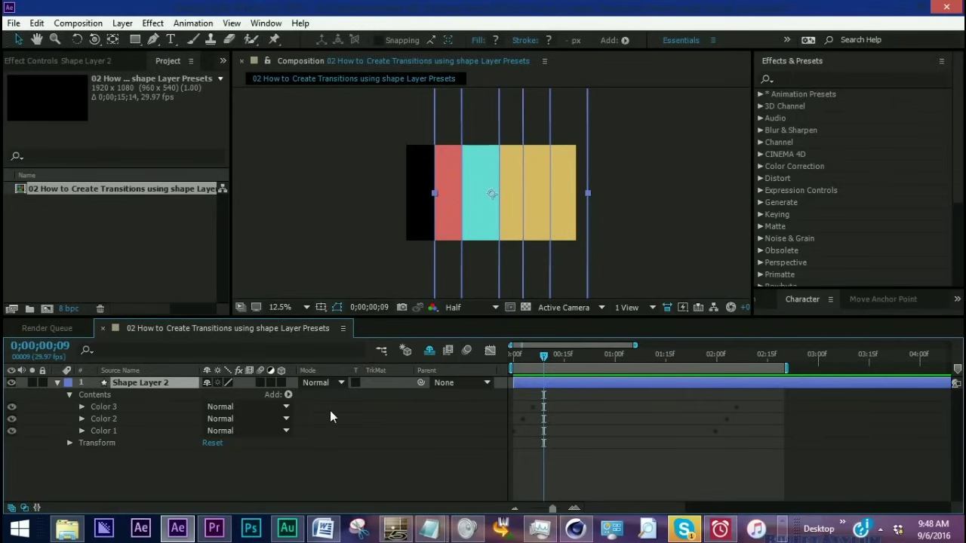
{"action": "left_click", "coordinate": [139, 382]}
{"action": "key", "text": "Delete"}
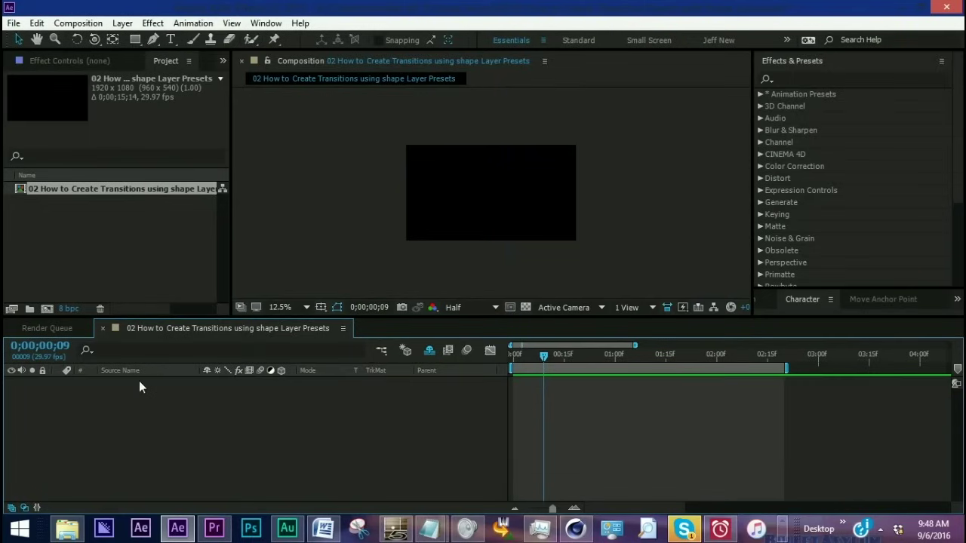
{"action": "right_click", "coordinate": [186, 423]}
{"action": "mouse_move", "coordinate": [271, 286]}
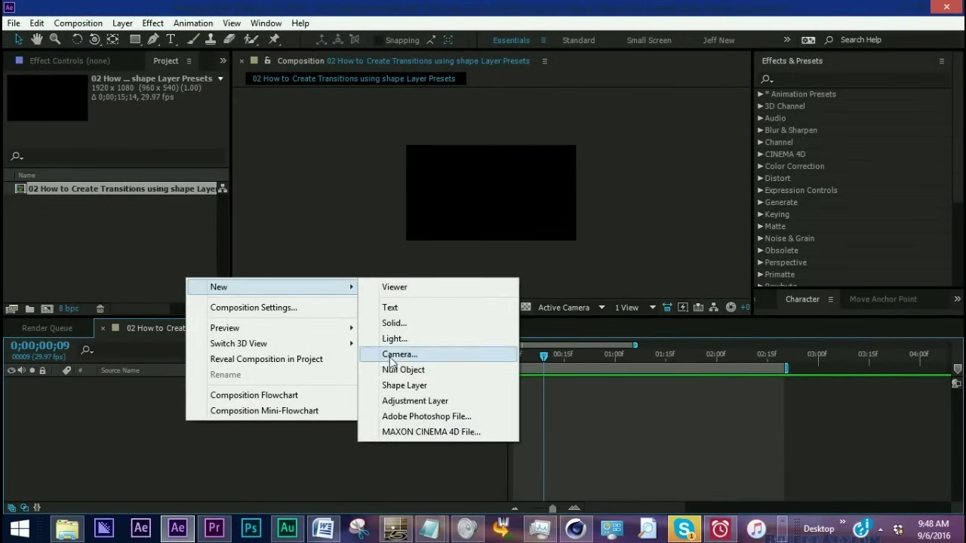
{"action": "left_click", "coordinate": [403, 385]}
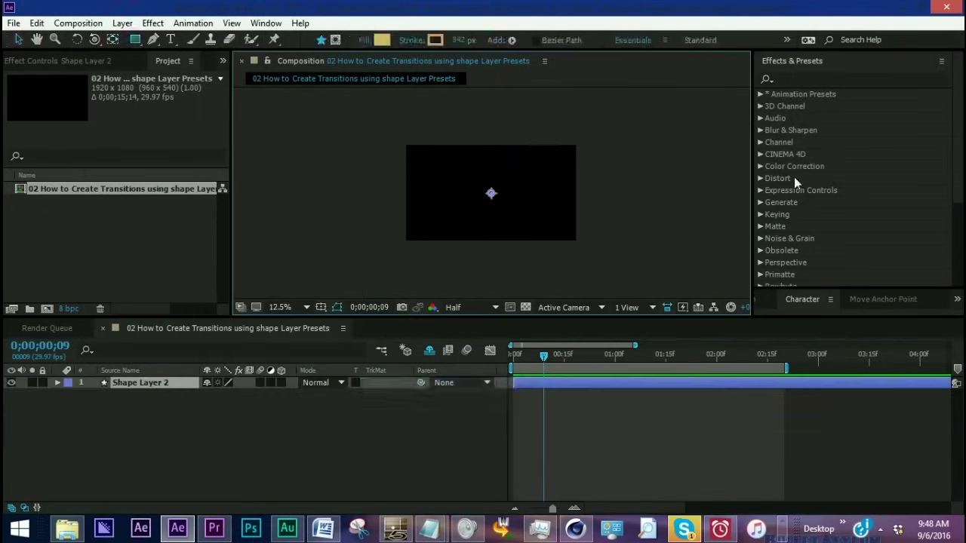
Step: Apply the User Presets > Transitions > Rectangle Transition 1 preset to the new layer and preview it
{"action": "left_click", "coordinate": [759, 95]}
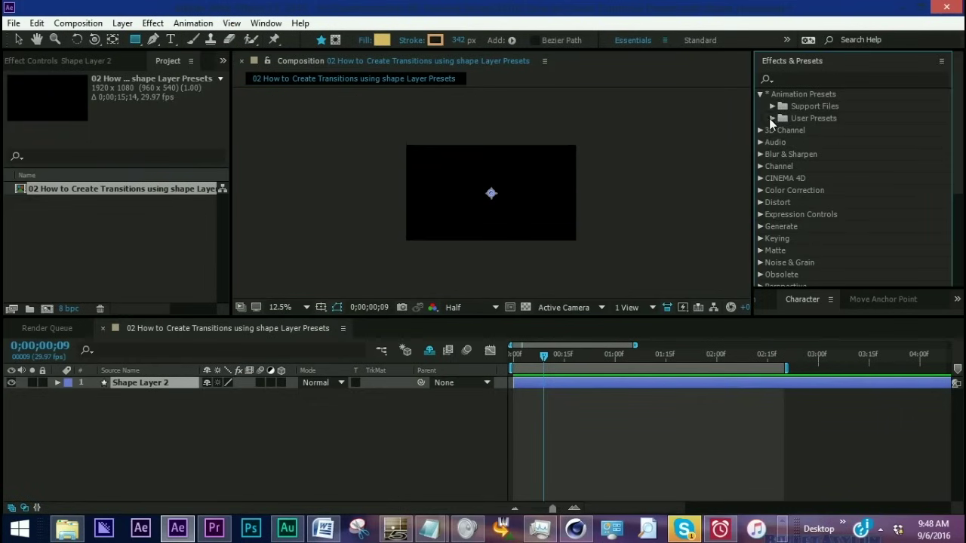
{"action": "left_click", "coordinate": [770, 119]}
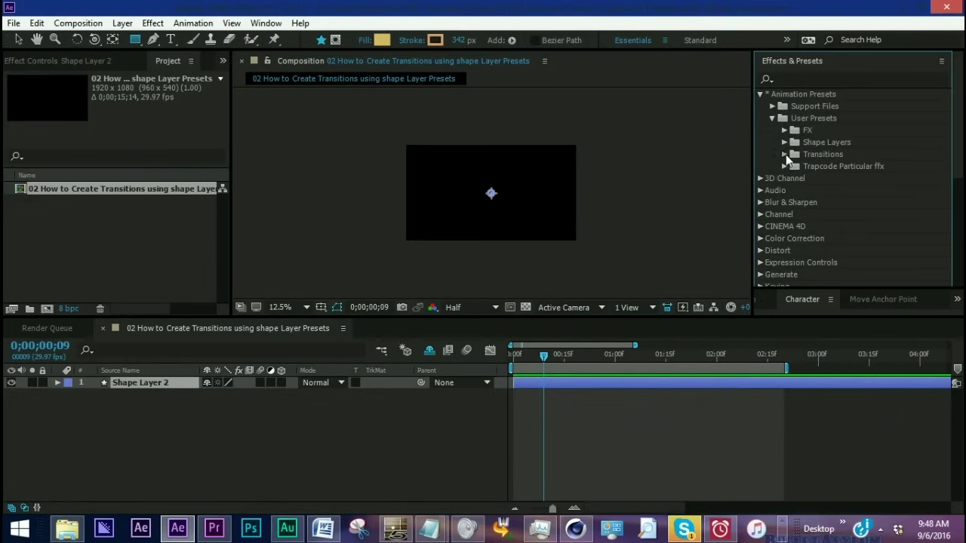
{"action": "left_click", "coordinate": [785, 154]}
{"action": "left_click", "coordinate": [843, 166]}
{"action": "left_click_drag", "start_coordinate": [841, 167], "coordinate": [654, 381]}
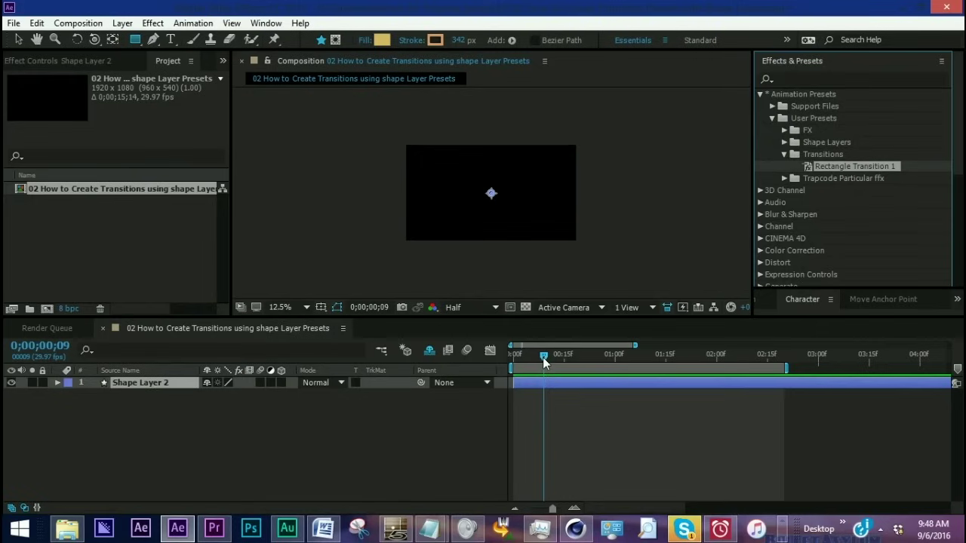
{"action": "left_click_drag", "start_coordinate": [543, 357], "coordinate": [497, 372]}
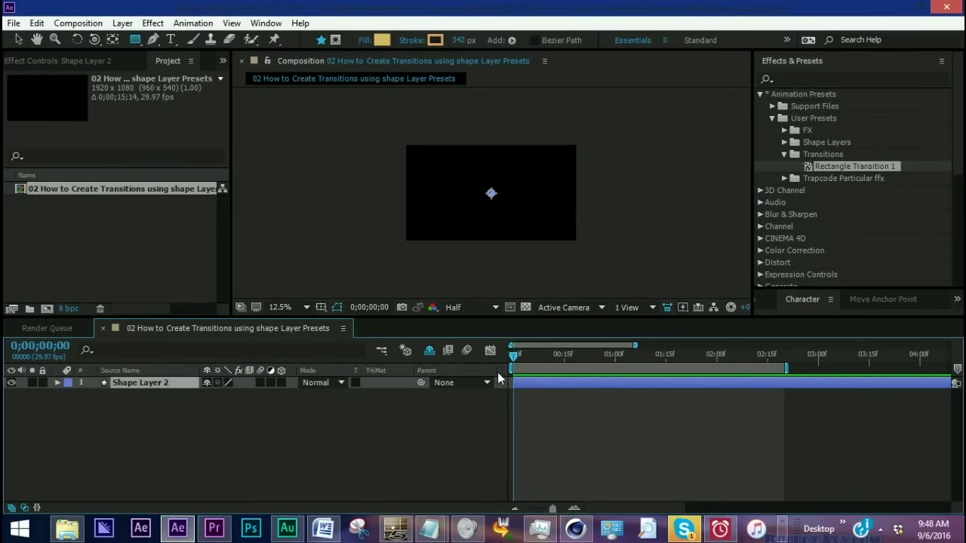
{"action": "mouse_move", "coordinate": [842, 166]}
{"action": "left_mouse_down"}
{"action": "mouse_move", "coordinate": [567, 338]}
{"action": "mouse_move", "coordinate": [538, 381]}
{"action": "left_mouse_up"}
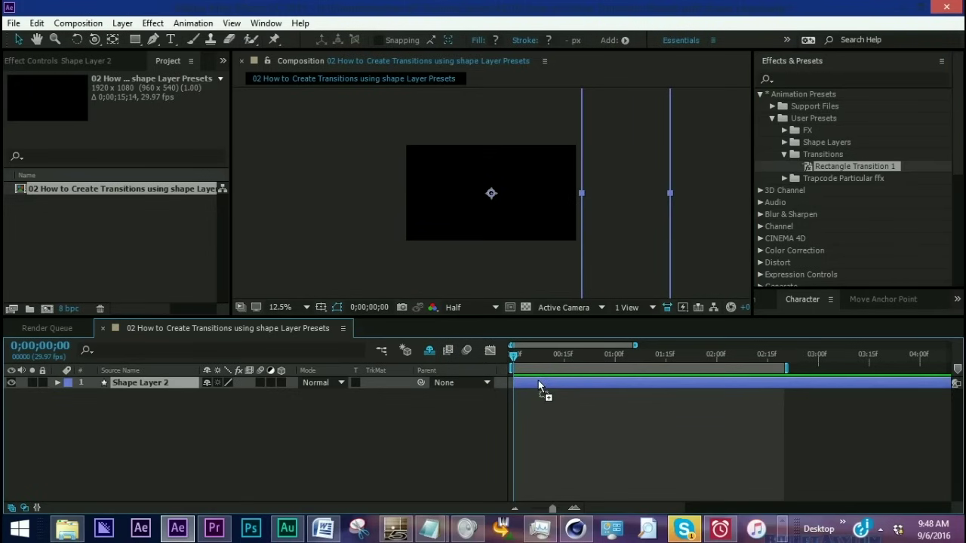
{"action": "key", "text": "u"}
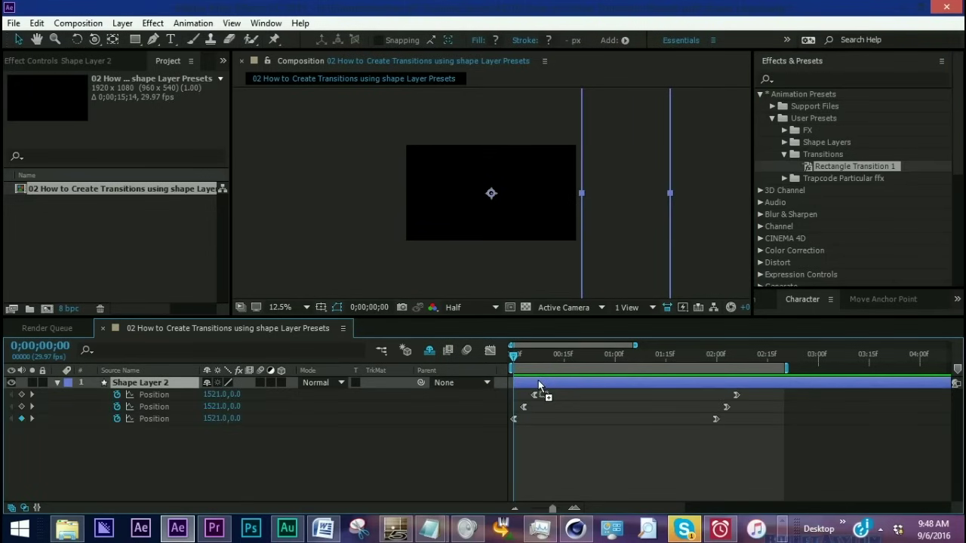
{"action": "key", "text": "space"}
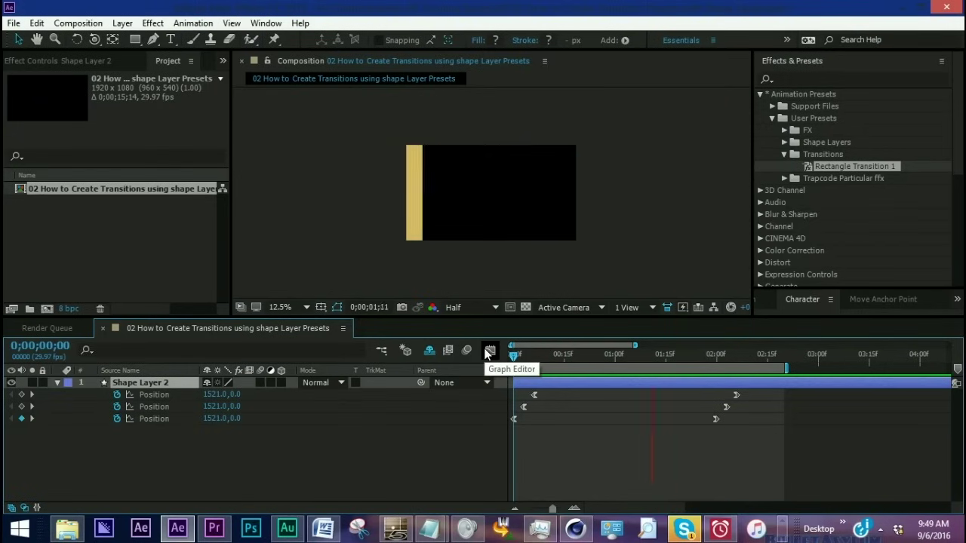
Step: Try layer rotations of 90 and 180 degrees, previewing the wipe each time
{"action": "left_click", "coordinate": [147, 385]}
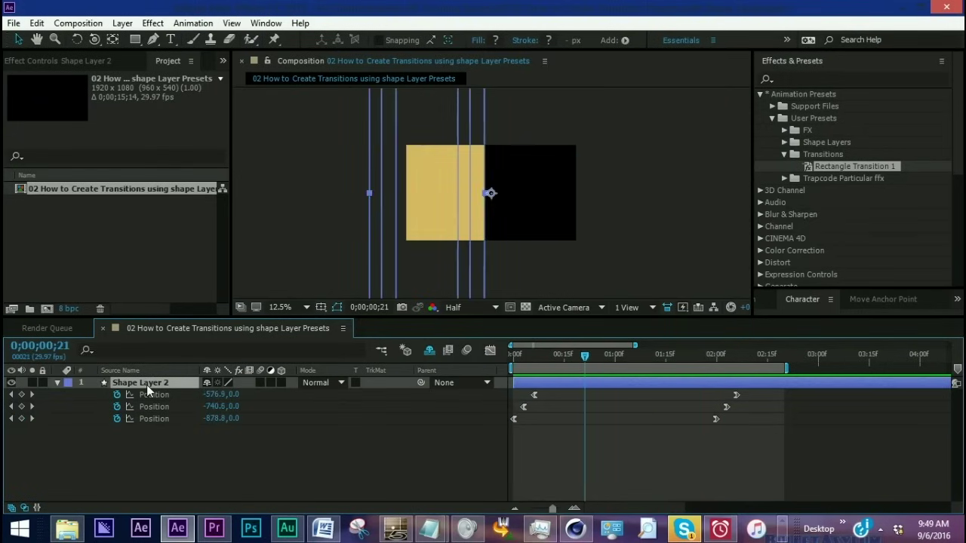
{"action": "key", "text": "r"}
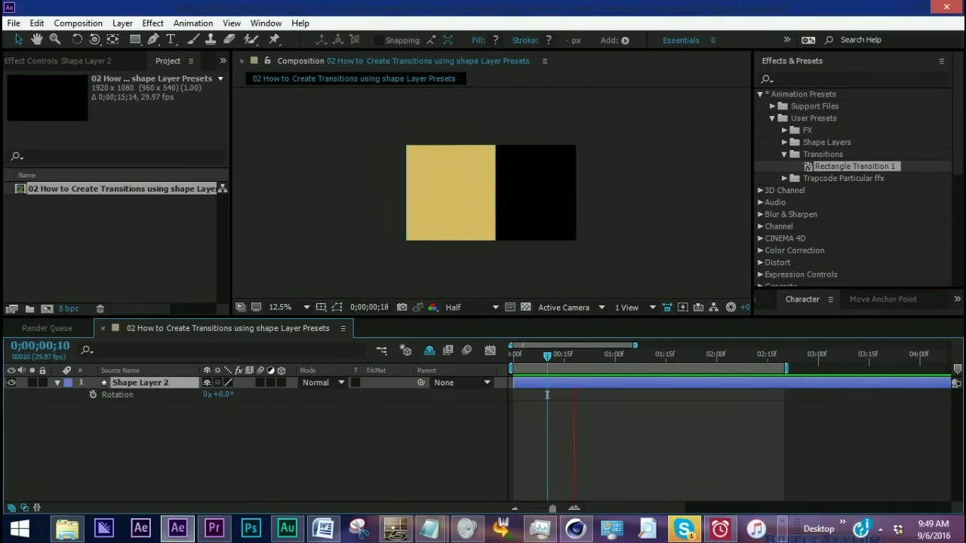
{"action": "left_click", "coordinate": [219, 394]}
{"action": "key", "text": "Return"}
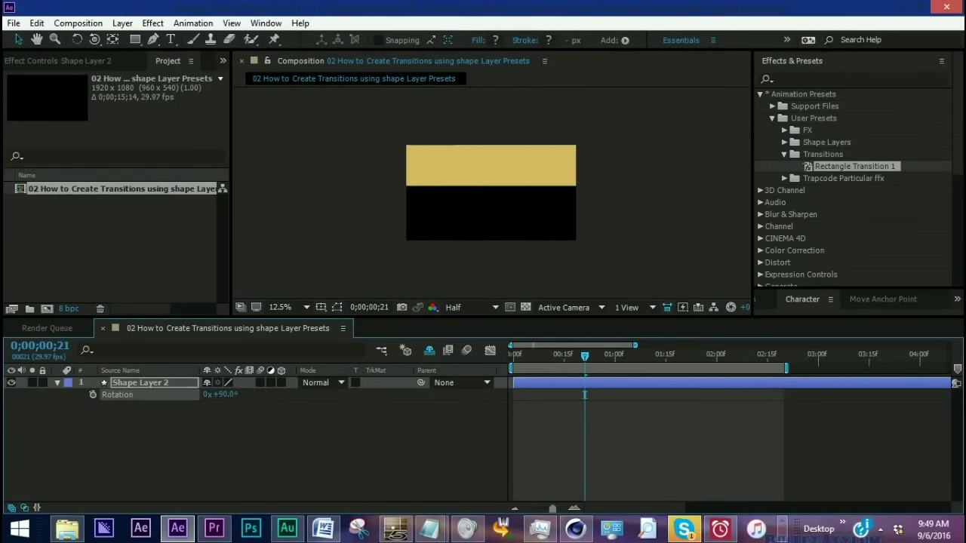
{"action": "left_click", "coordinate": [226, 428]}
{"action": "key", "text": "space"}
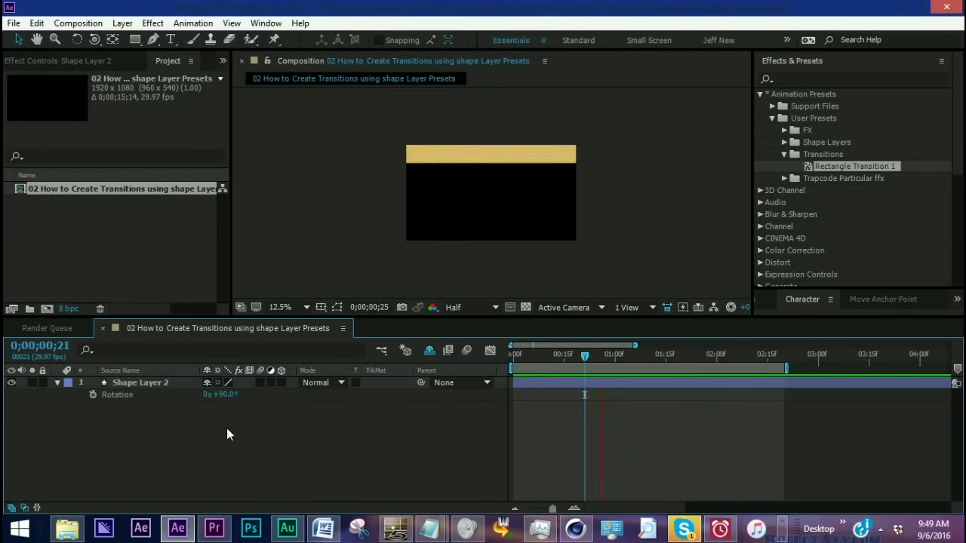
{"action": "key", "text": "space"}
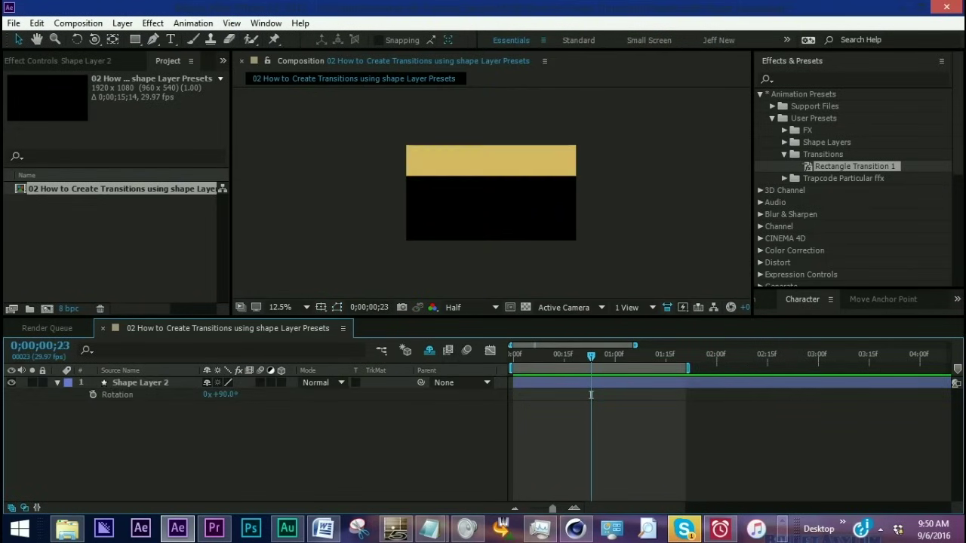
{"action": "left_click", "coordinate": [221, 394]}
{"action": "type", "text": "180"}
{"action": "key", "text": "Return"}
{"action": "key", "text": "space"}
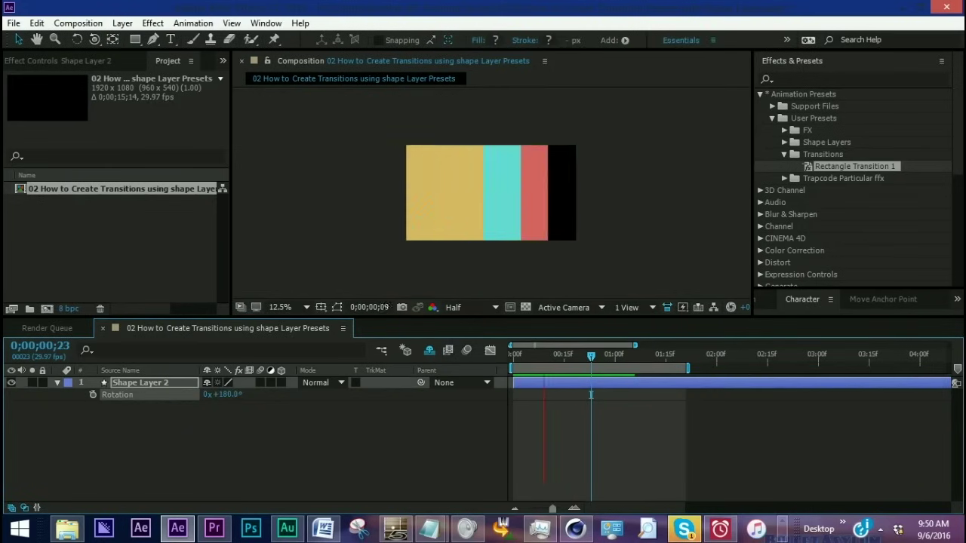
Step: Try 270 degrees, then settle on a 35-degree rotation and preview the diagonal wipe
{"action": "left_click", "coordinate": [220, 394]}
{"action": "type", "text": "270"}
{"action": "key", "text": "Return"}
{"action": "key", "text": "space"}
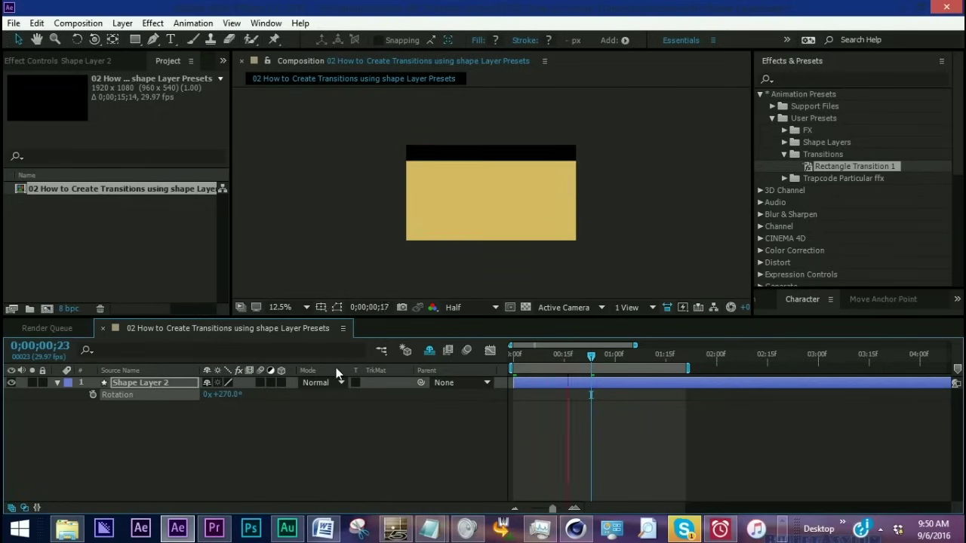
{"action": "left_click", "coordinate": [137, 383]}
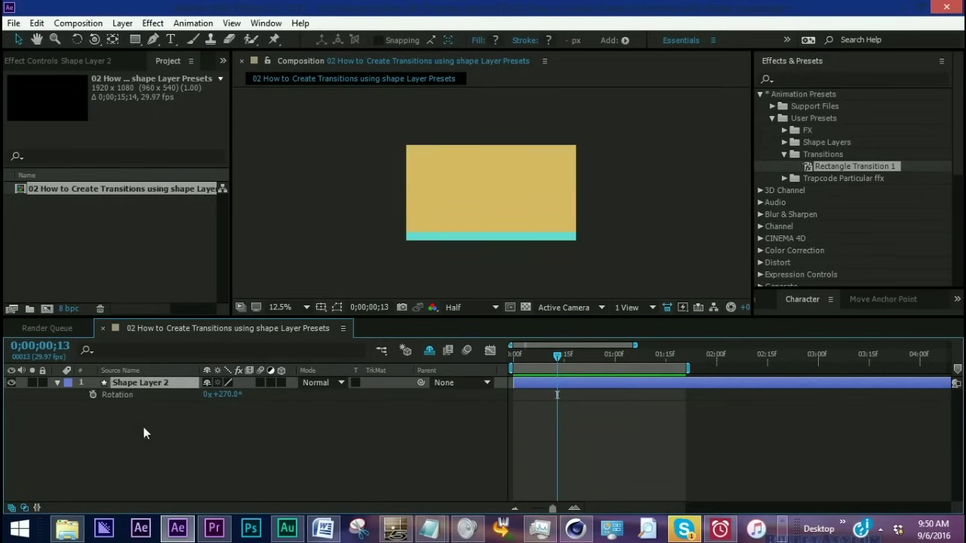
{"action": "left_click", "coordinate": [224, 395]}
{"action": "type", "text": "35"}
{"action": "key", "text": "Return"}
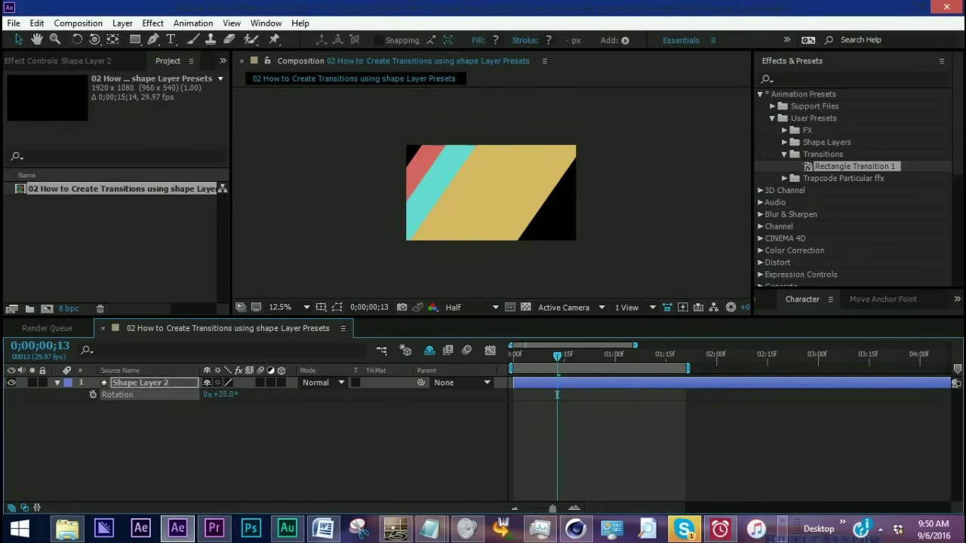
{"action": "key", "text": "space"}
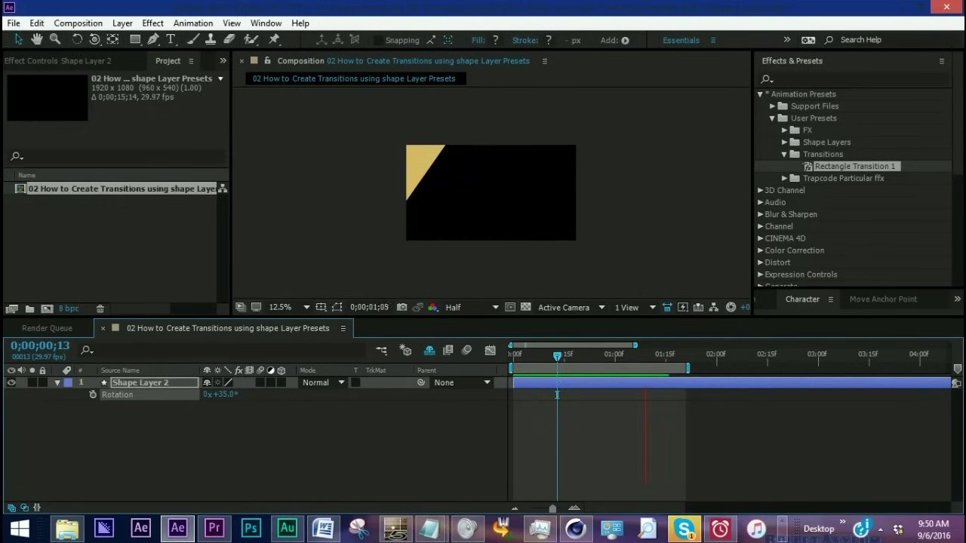
Step: Set the bars' starting Position values to 1725
{"action": "key", "text": "u"}
{"action": "left_click", "coordinate": [151, 417]}
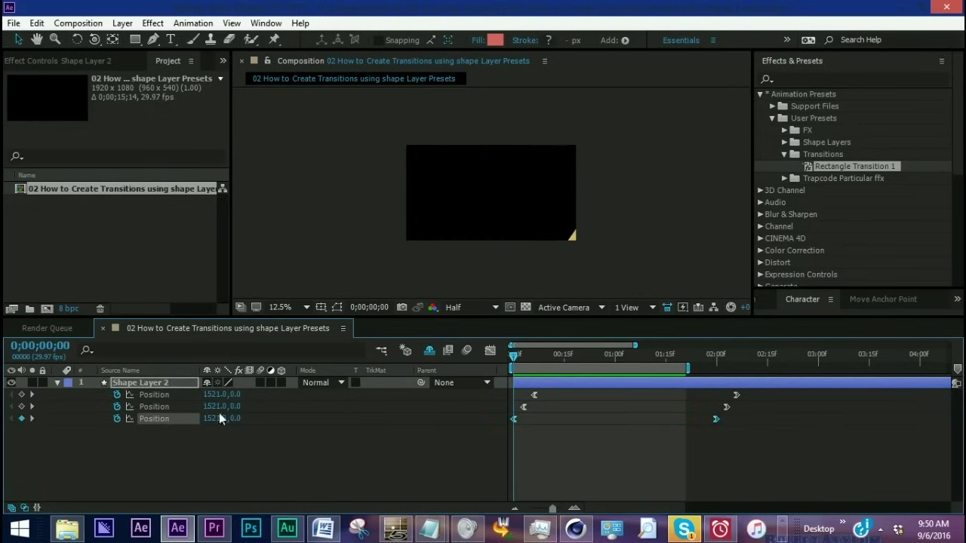
{"action": "key", "text": "space"}
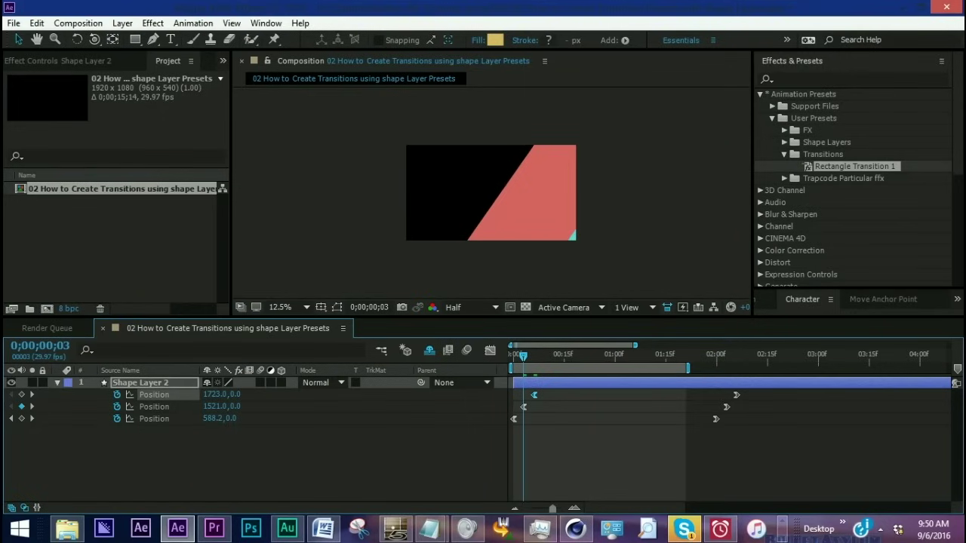
{"action": "type", "text": "1725"}
{"action": "key", "text": "Return"}
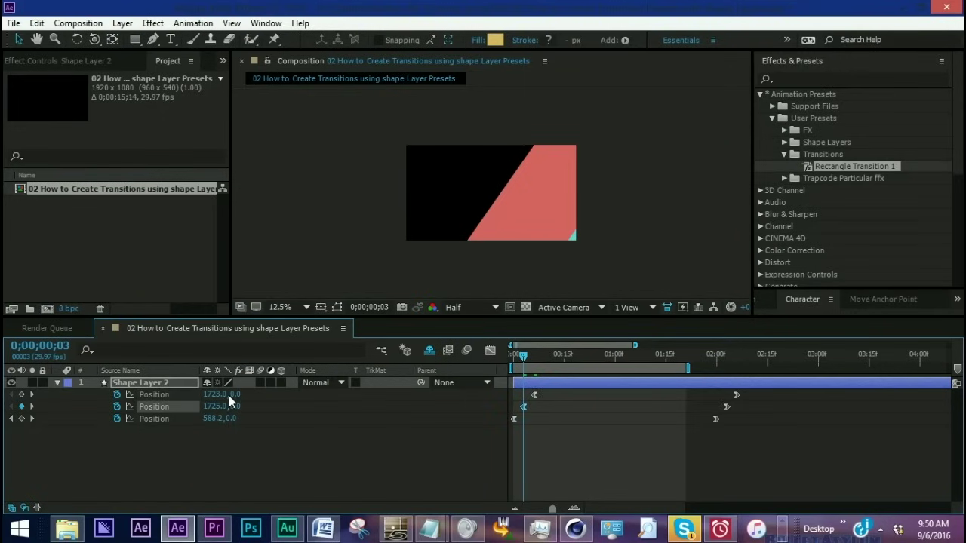
{"action": "key", "text": "k"}
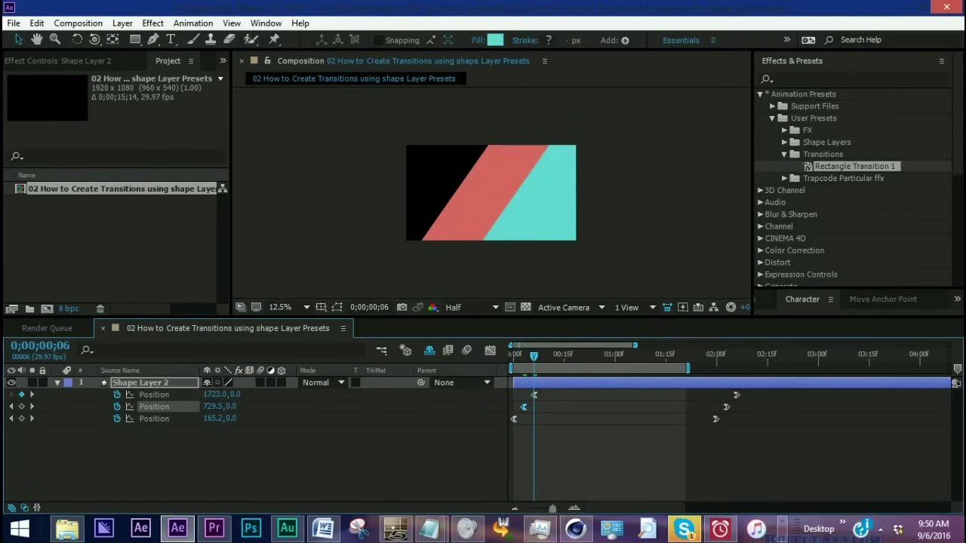
{"action": "left_click", "coordinate": [215, 394]}
{"action": "type", "text": "1725"}
{"action": "key", "text": "Return"}
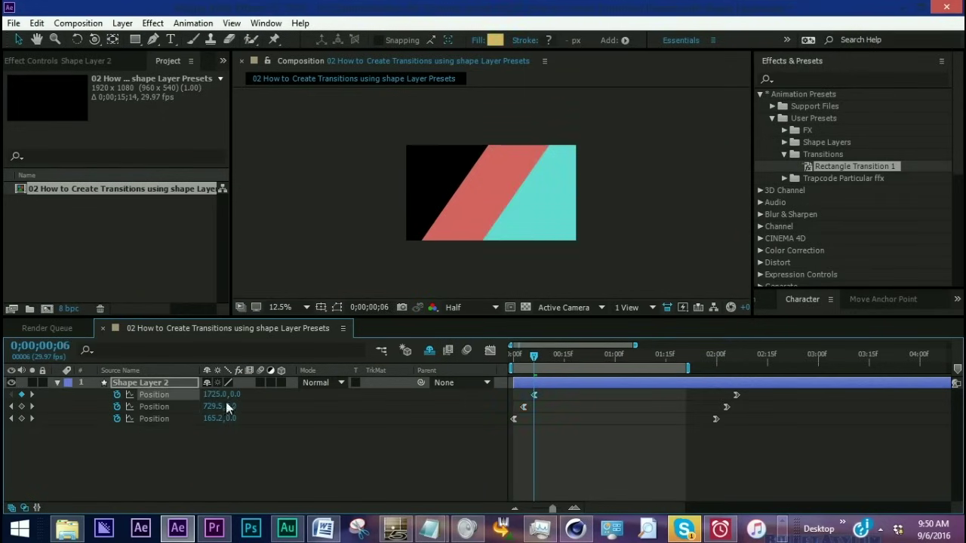
Step: Confirm the third bar's starting position and preview the wipe from the first frame
{"action": "left_click_drag", "start_coordinate": [546, 355], "coordinate": [478, 361]}
{"action": "left_click", "coordinate": [215, 419]}
{"action": "key", "text": "Return"}
{"action": "key", "text": "space"}
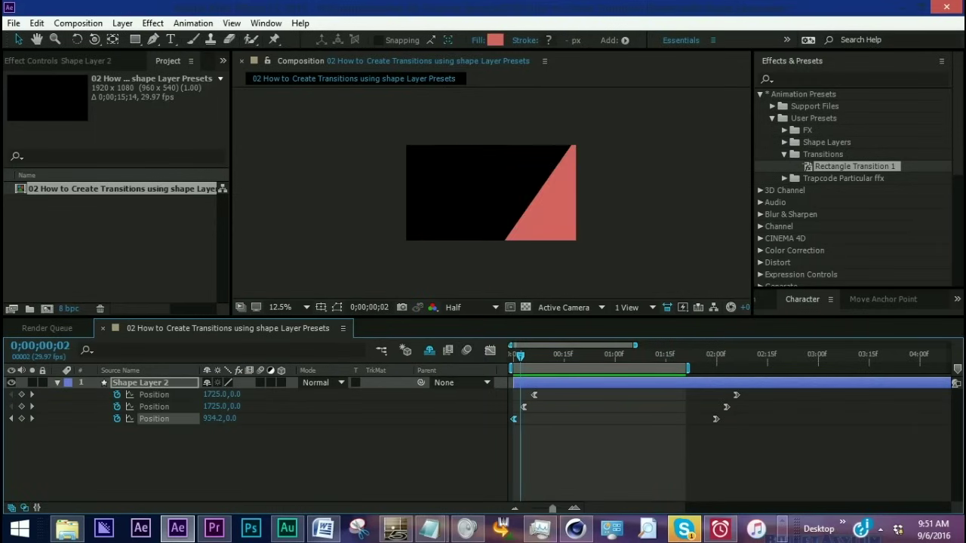
{"action": "left_click", "coordinate": [31, 419]}
Step: Set the second and first bars' ending Position to -1625, 0 and preview the wipe
{"action": "left_click", "coordinate": [32, 407]}
{"action": "left_click", "coordinate": [215, 407]}
{"action": "type", "text": "-1625"}
{"action": "key", "text": "Return"}
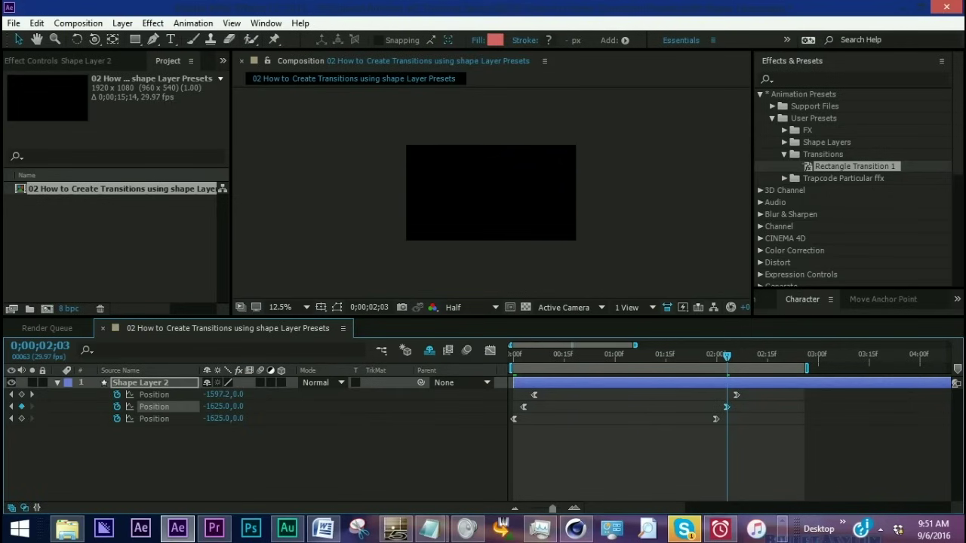
{"action": "left_click", "coordinate": [32, 395]}
{"action": "left_click", "coordinate": [215, 394]}
{"action": "type", "text": "1625"}
{"action": "key", "text": "Return"}
{"action": "key", "text": "space"}
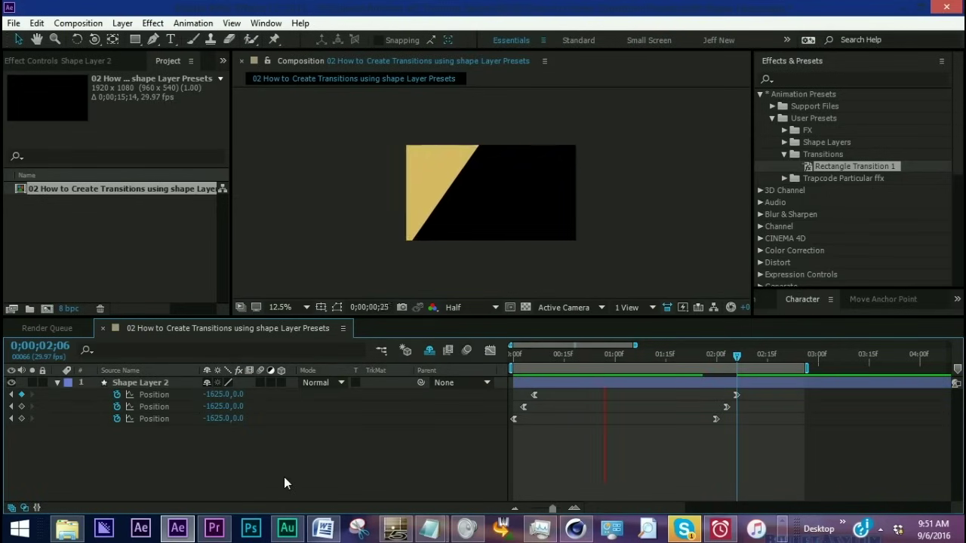
{"action": "left_click", "coordinate": [158, 384]}
{"action": "key", "text": "r"}
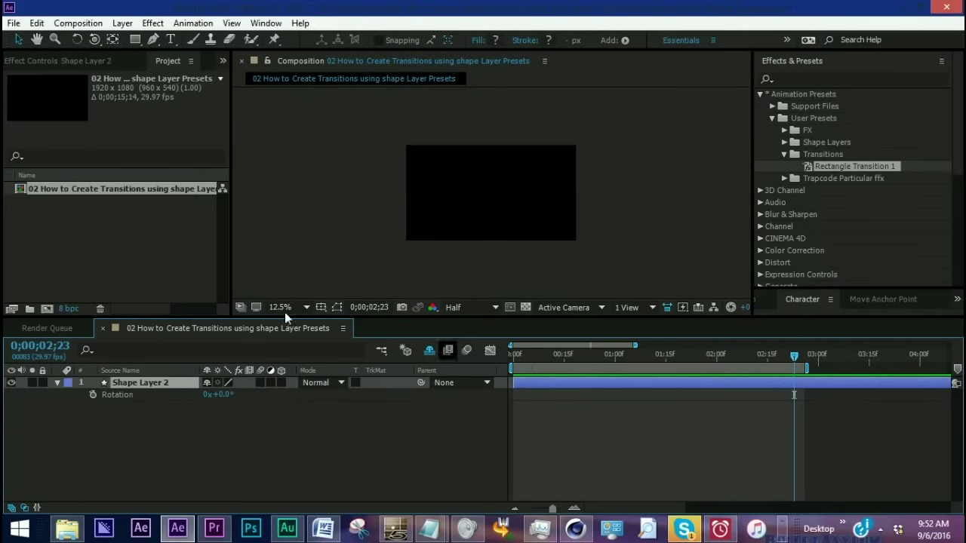
Step: Save Color 1–3 as an animation preset, replacing Rectangle Transition 1.ffx in Transitions
{"action": "left_click", "coordinate": [58, 384]}
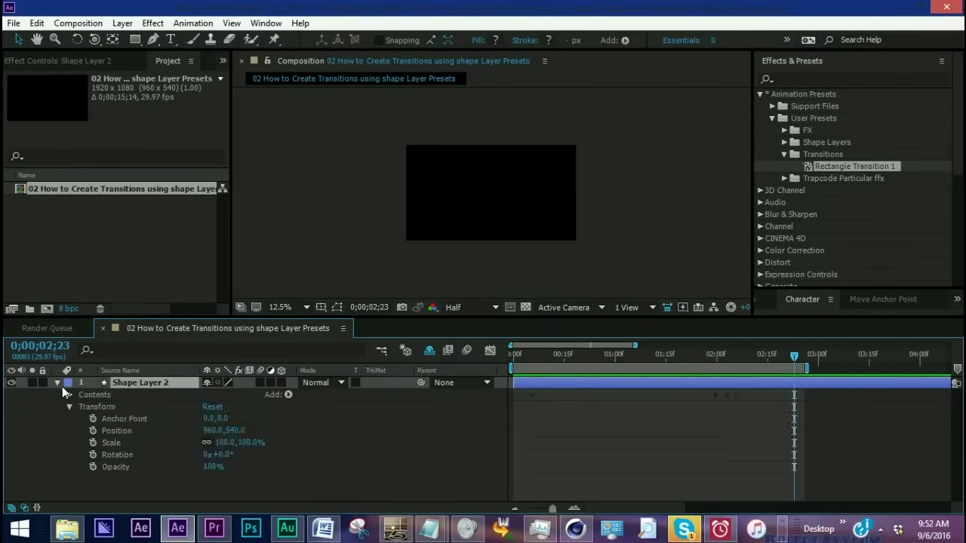
{"action": "left_click", "coordinate": [109, 409]}
{"action": "left_click", "coordinate": [103, 431], "text": "shift"}
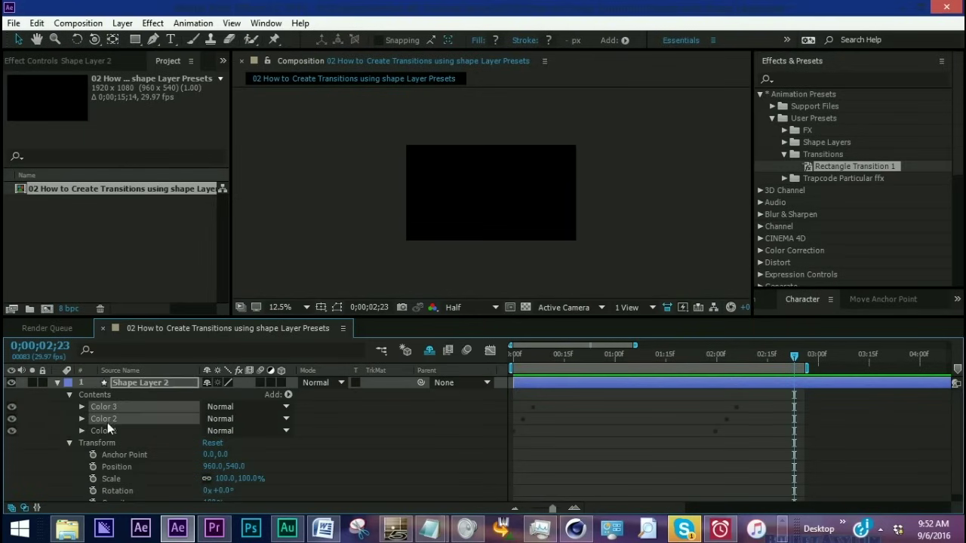
{"action": "left_click", "coordinate": [192, 22]}
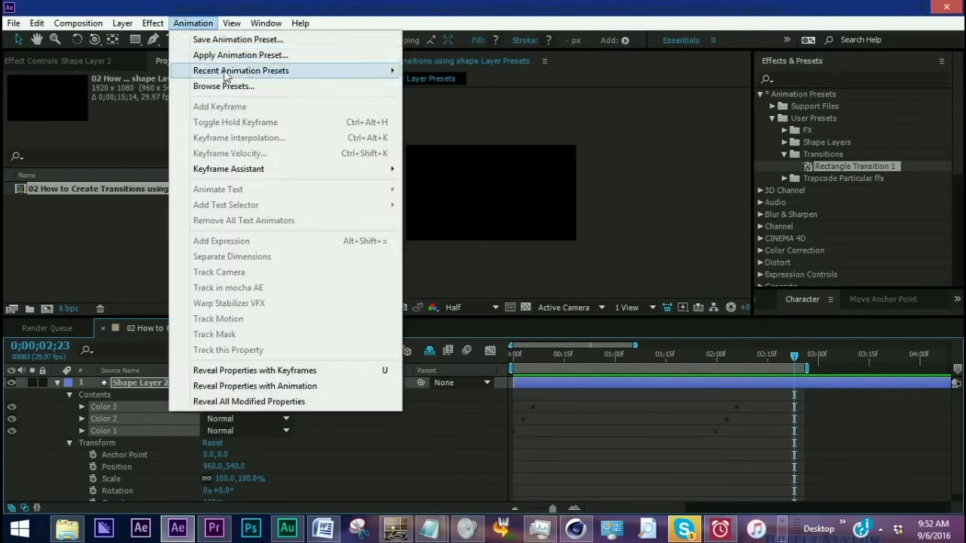
{"action": "left_click", "coordinate": [230, 37]}
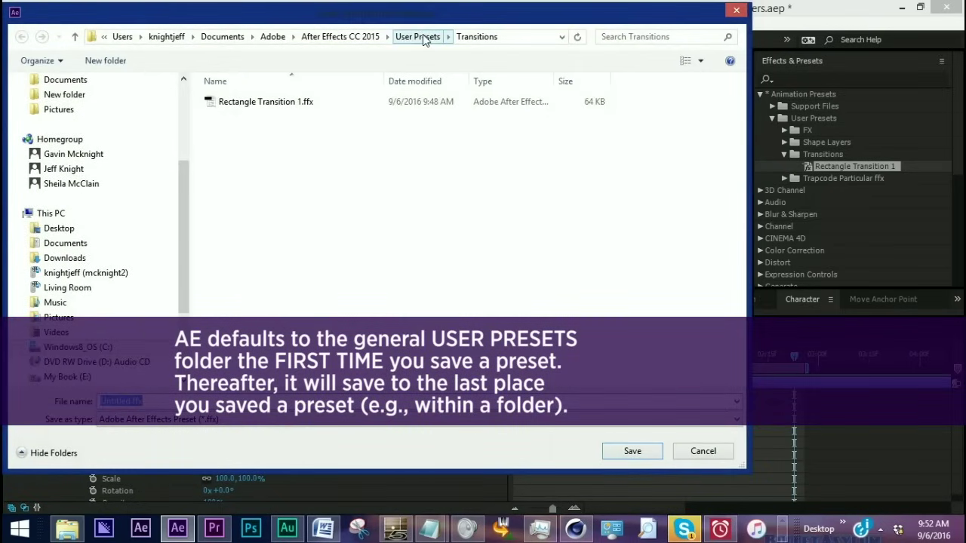
{"action": "left_click", "coordinate": [257, 103]}
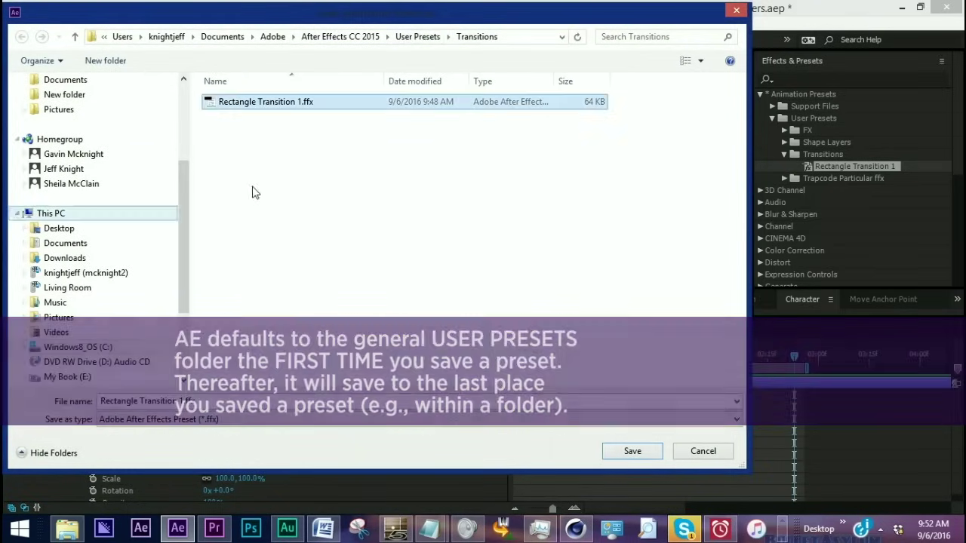
{"action": "left_click", "coordinate": [631, 451]}
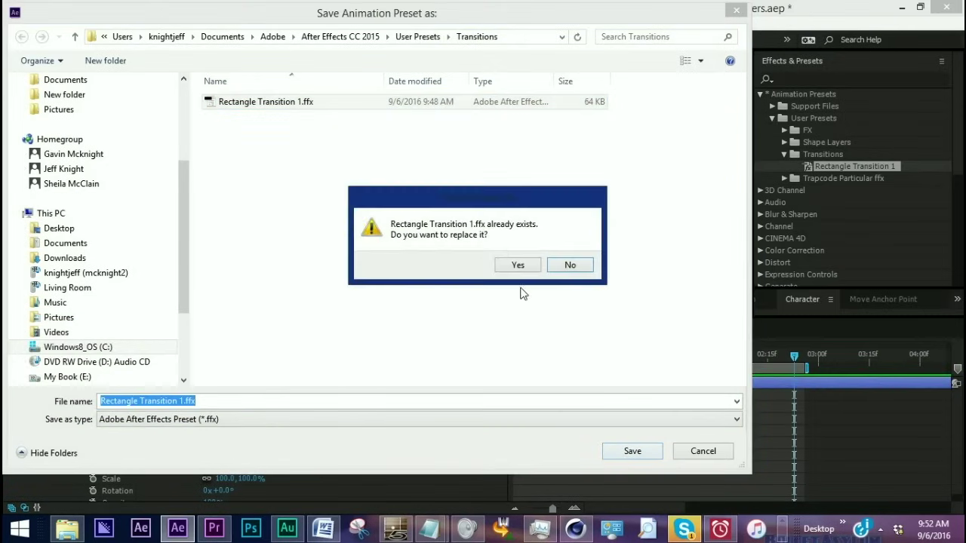
{"action": "left_click", "coordinate": [519, 266]}
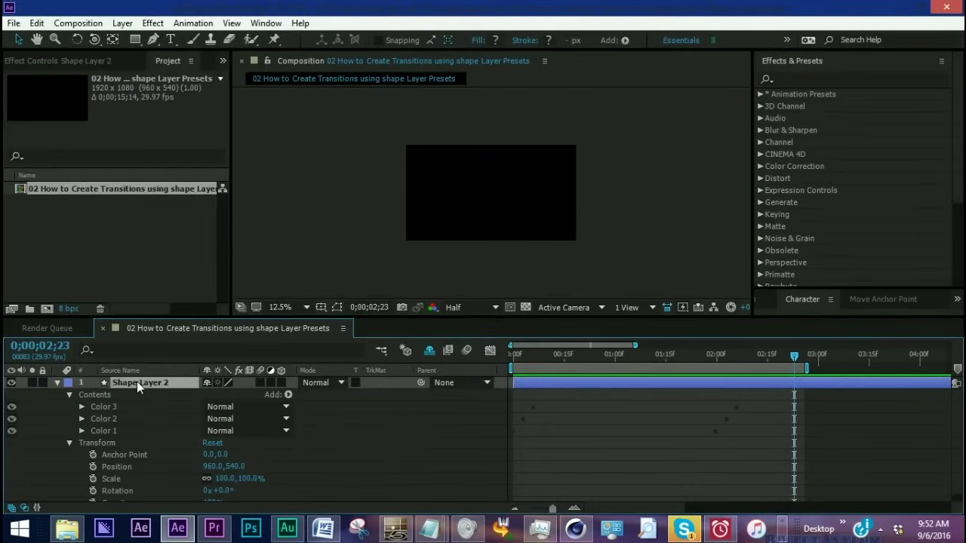
Step: Swap the old layer for a new empty shape layer and locate the Rectangle Transition 1 user preset
{"action": "key", "text": "Delete"}
{"action": "right_click", "coordinate": [144, 414]}
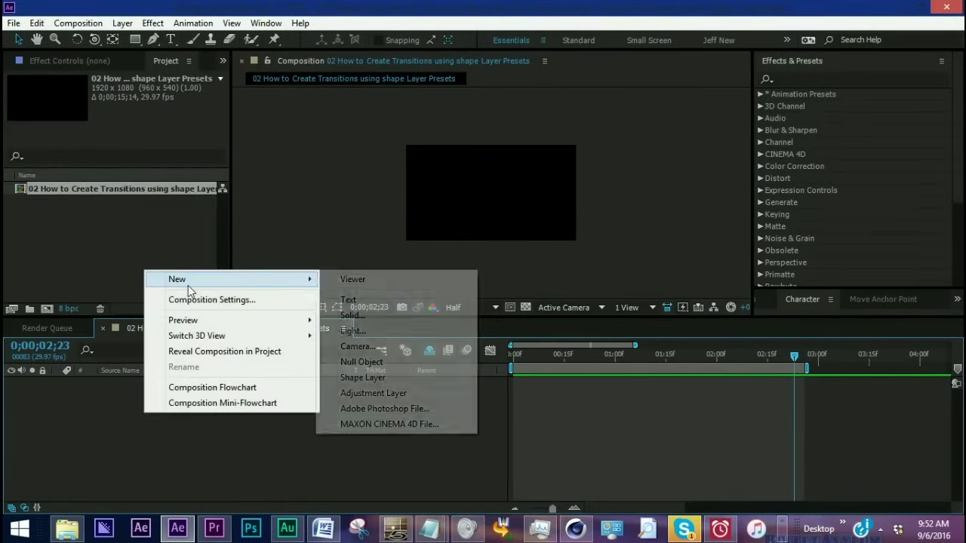
{"action": "left_click", "coordinate": [362, 376]}
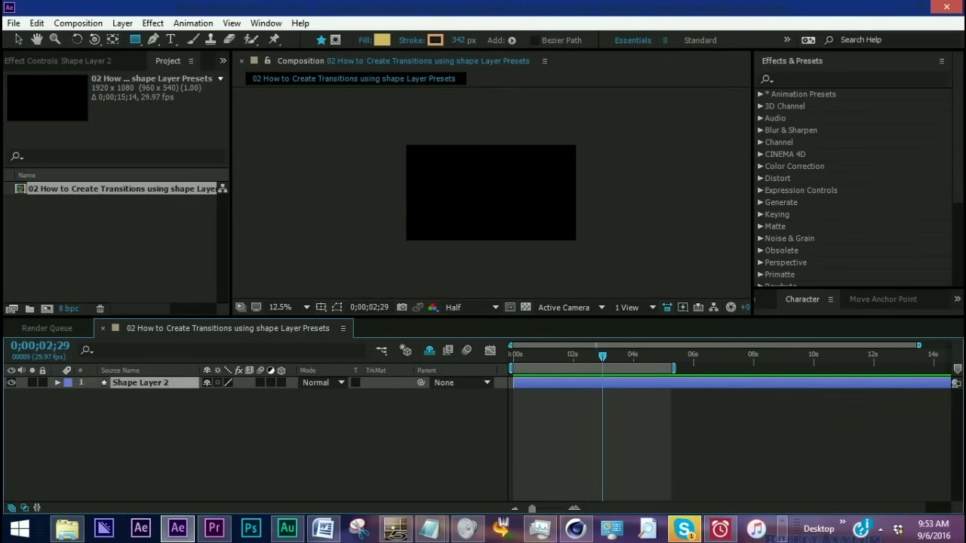
{"action": "left_click", "coordinate": [761, 95]}
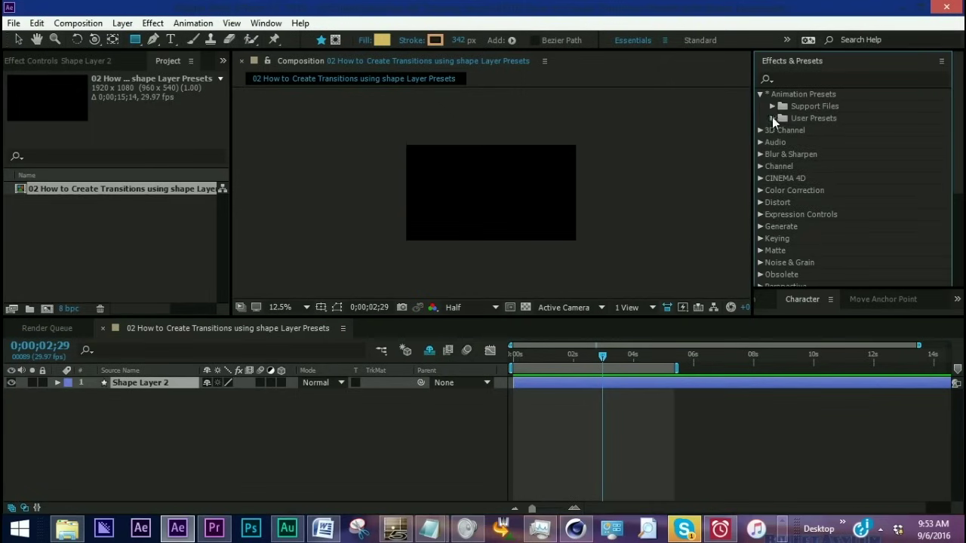
{"action": "left_click", "coordinate": [772, 118]}
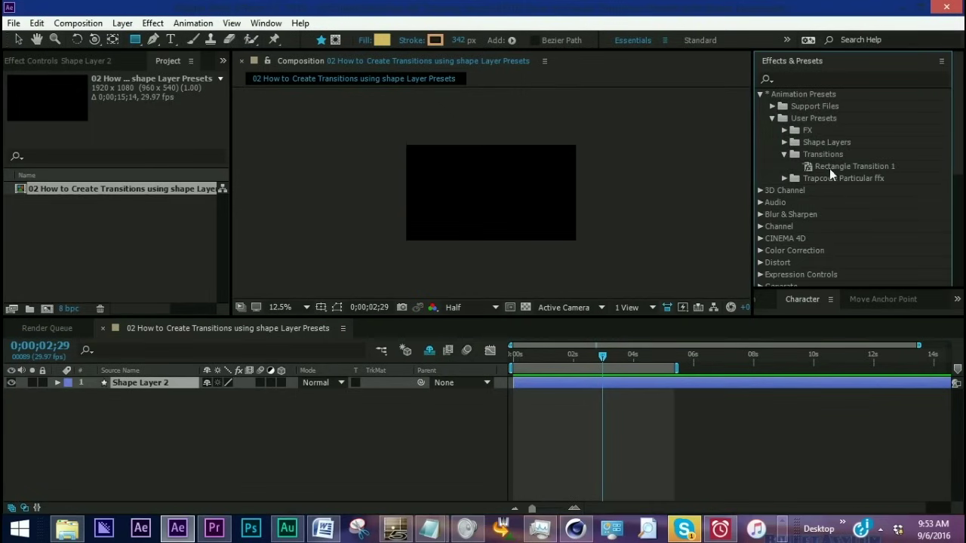
{"action": "left_click", "coordinate": [829, 168]}
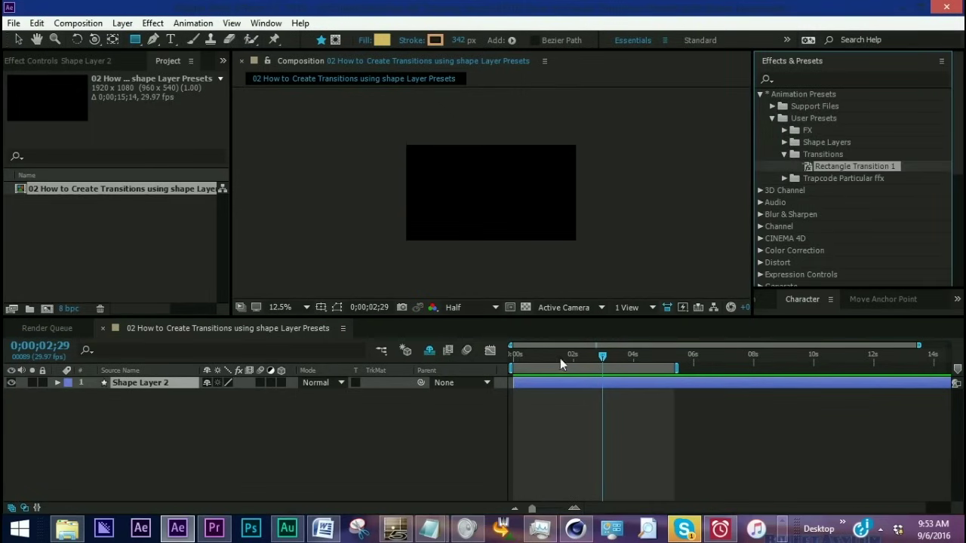
Step: Apply Rectangle Transition 1 to the new shape layer and check its Position keyframes
{"action": "left_click_drag", "start_coordinate": [560, 358], "coordinate": [483, 353]}
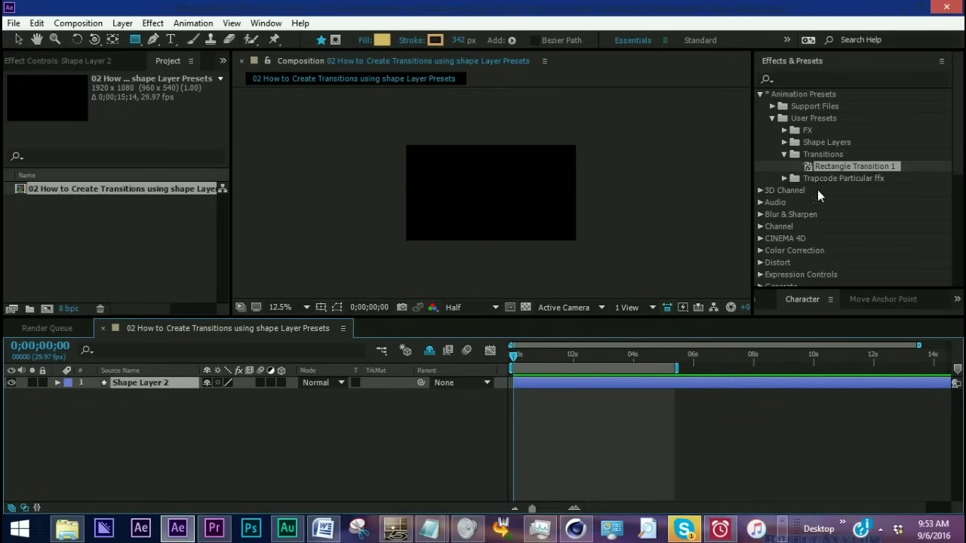
{"action": "mouse_move", "coordinate": [849, 166]}
{"action": "left_mouse_down"}
{"action": "mouse_move", "coordinate": [529, 383]}
{"action": "mouse_move", "coordinate": [526, 357]}
{"action": "left_mouse_up"}
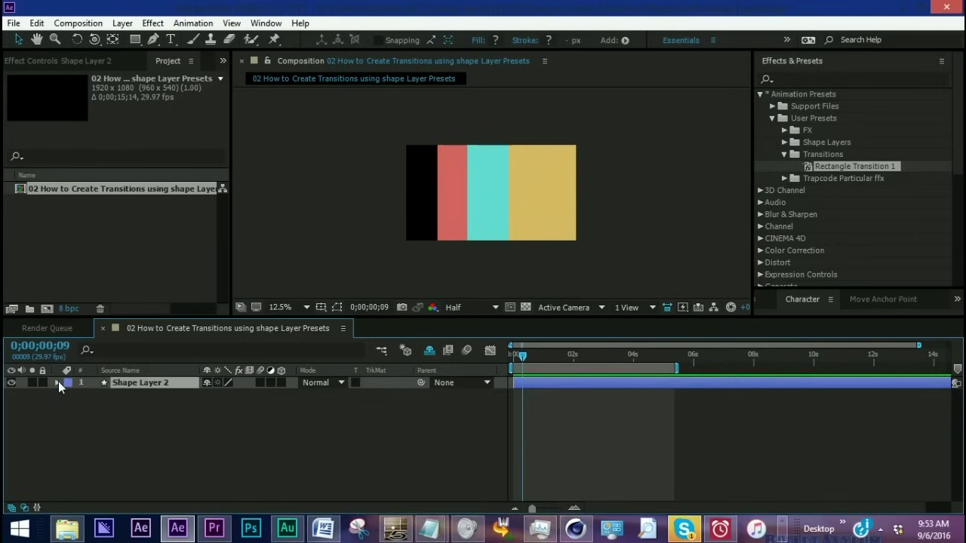
{"action": "key", "text": "u"}
{"action": "key", "text": "Home"}
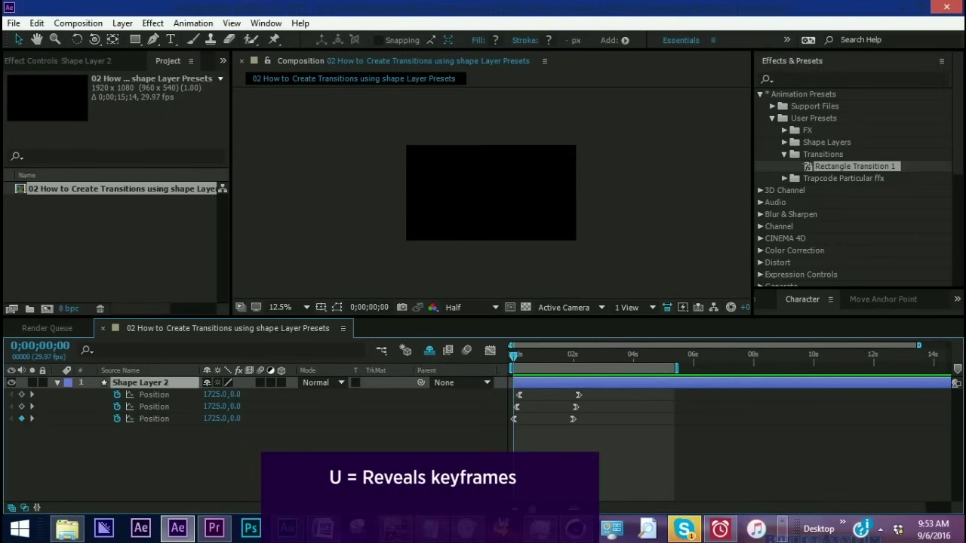
{"action": "left_click", "coordinate": [31, 419]}
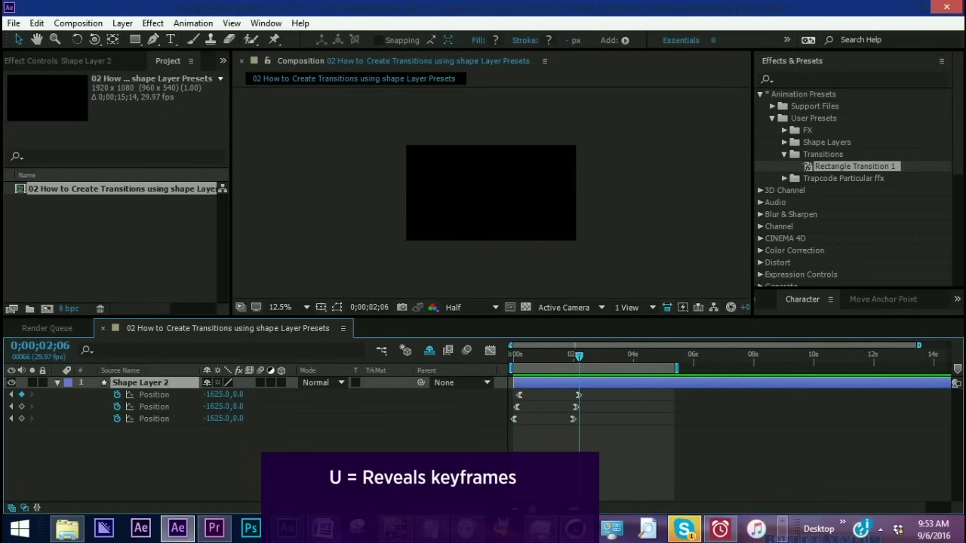
{"action": "key", "text": "Home"}
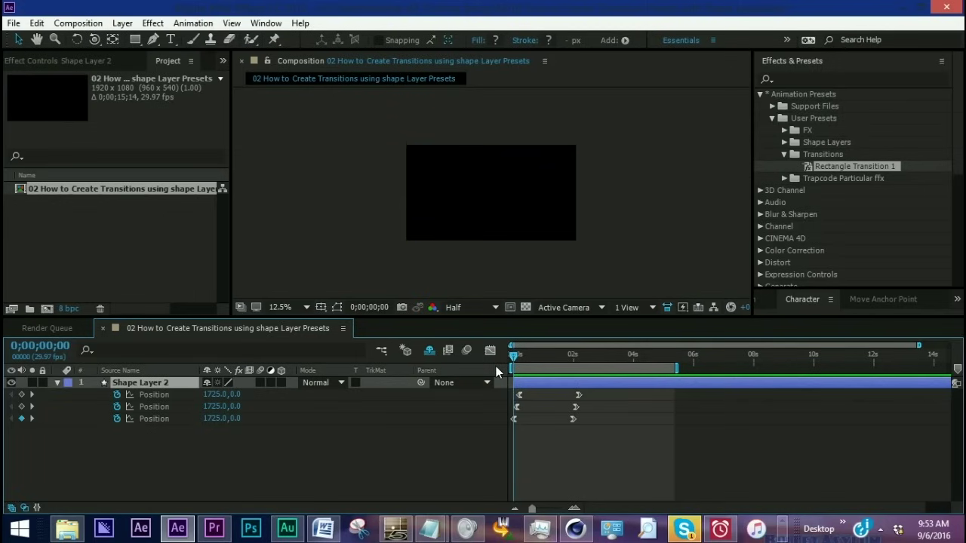
Step: Scrub Shape Layer 2's rotation to about 271° and one and a half turns, ending with vertical bars
{"action": "key", "text": "r"}
{"action": "key", "text": "space"}
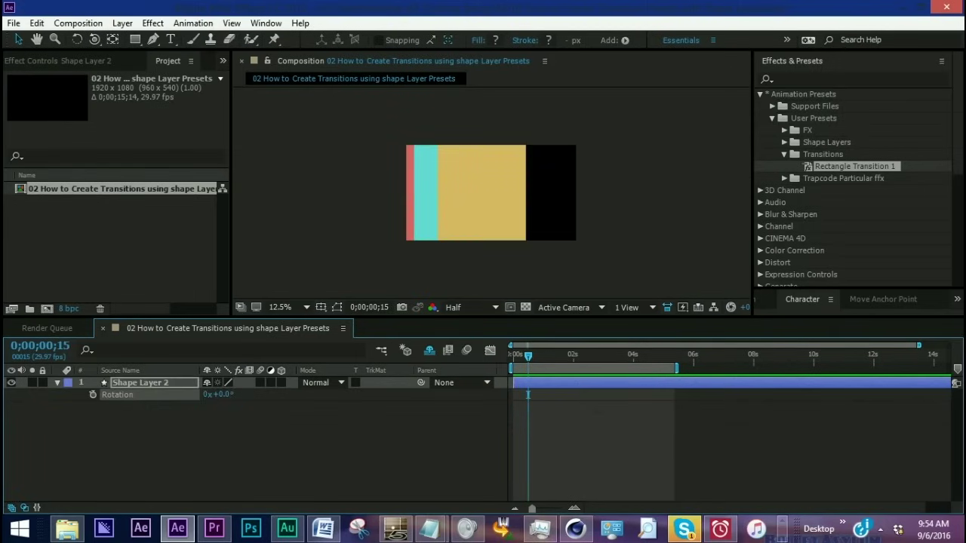
{"action": "left_click_drag", "start_coordinate": [217, 394], "coordinate": [419, 393]}
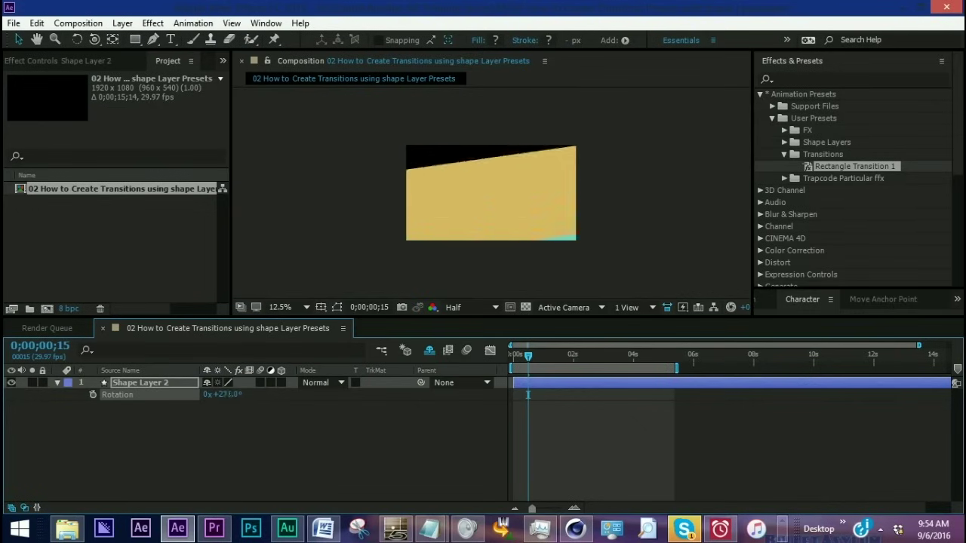
{"action": "left_click_drag", "start_coordinate": [528, 394], "coordinate": [528, 394]}
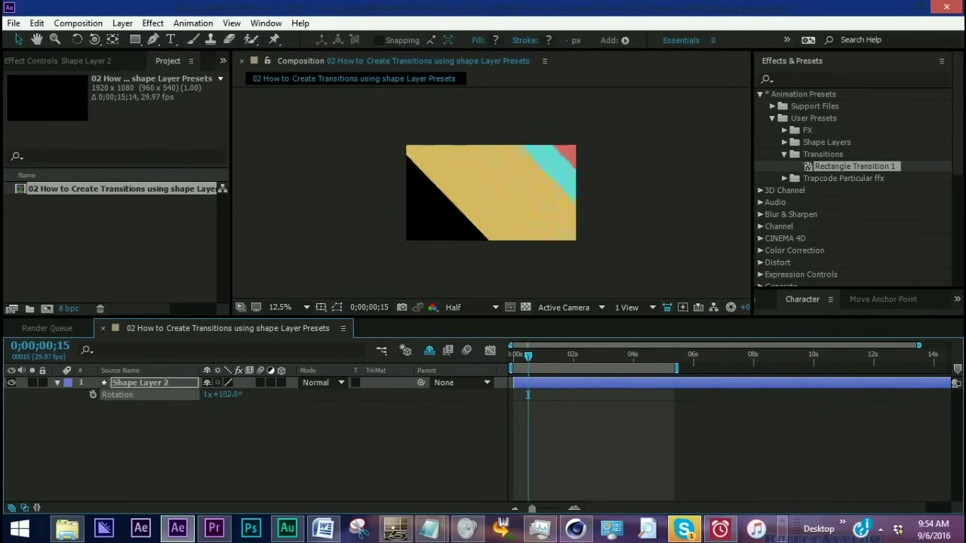
{"action": "left_click_drag", "start_coordinate": [220, 394], "coordinate": [121, 406]}
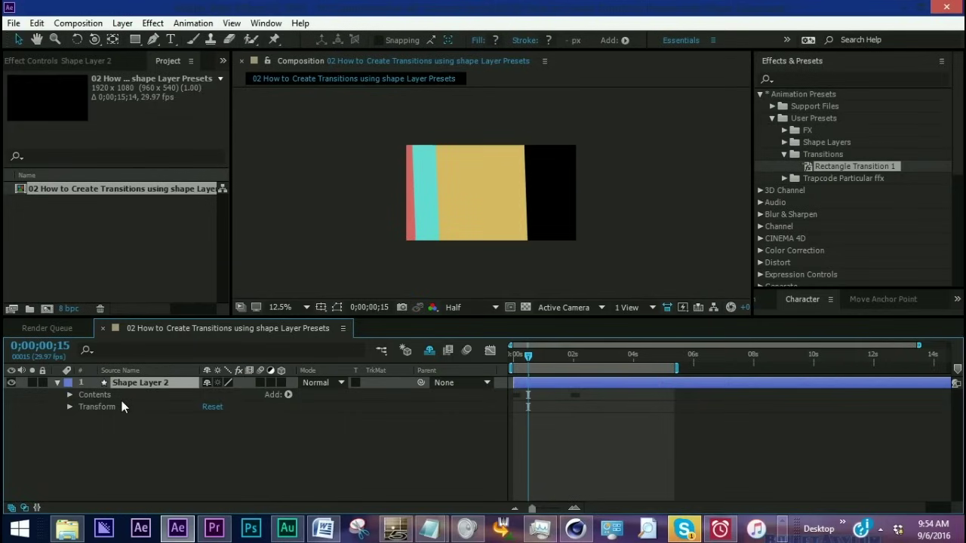